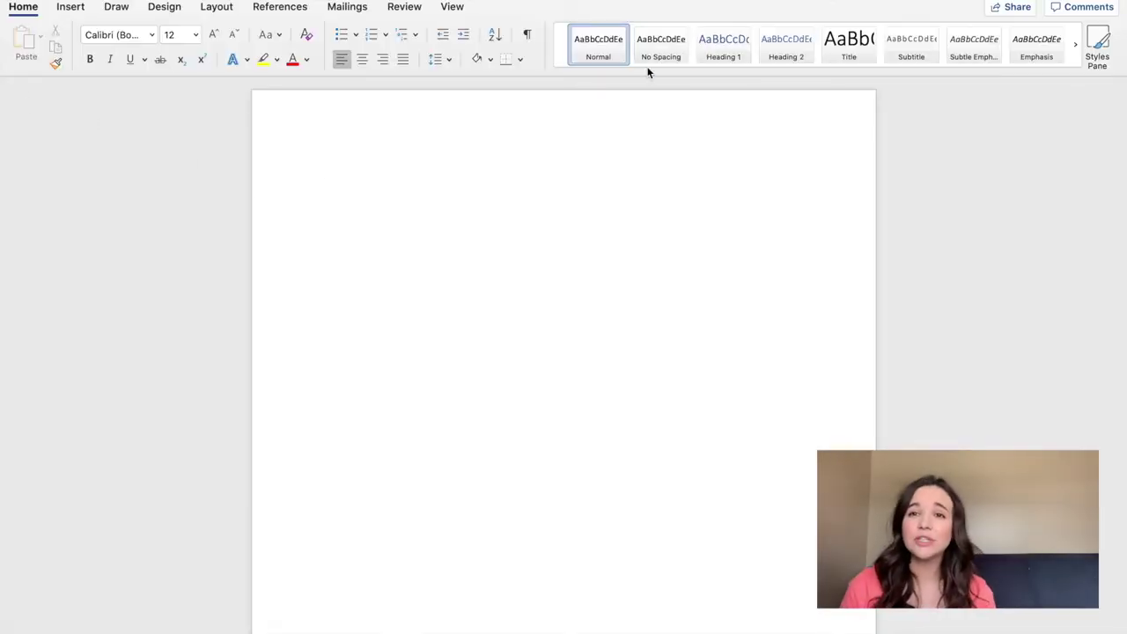
Apply the No Spacing style to the blank document and set its font to Arial
click(651, 67)
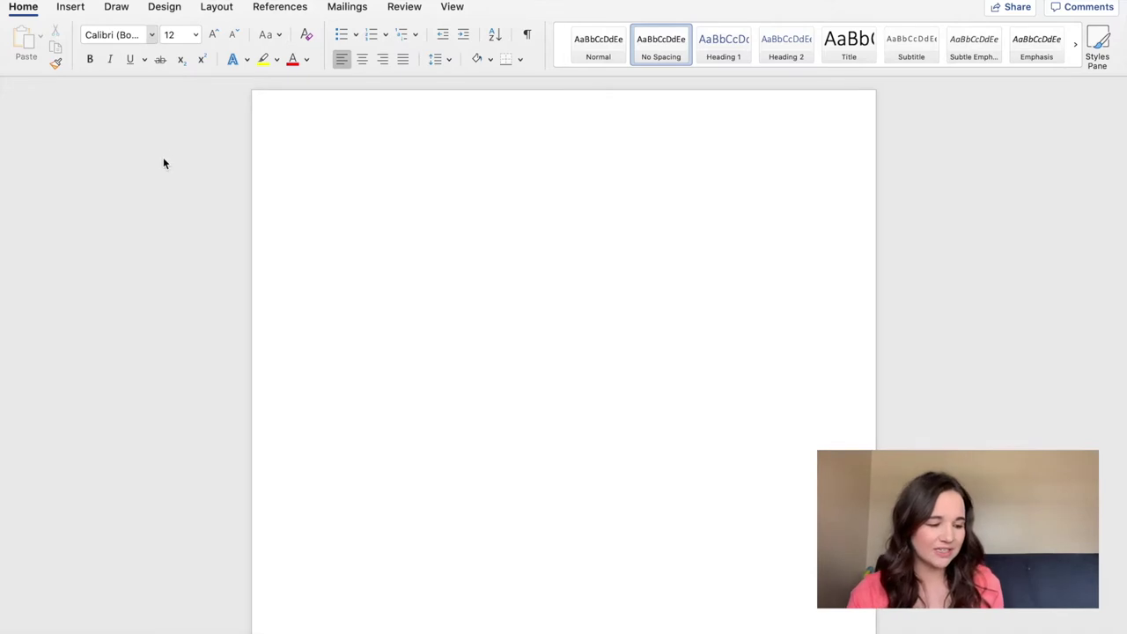
click(152, 35)
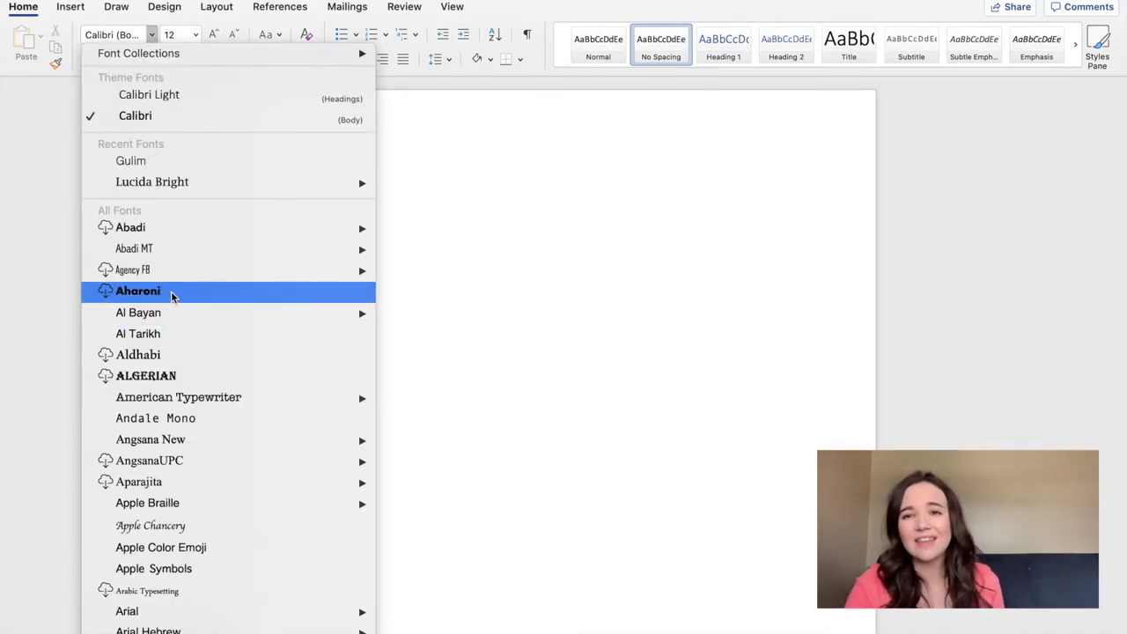
scroll(173, 297, down, 2)
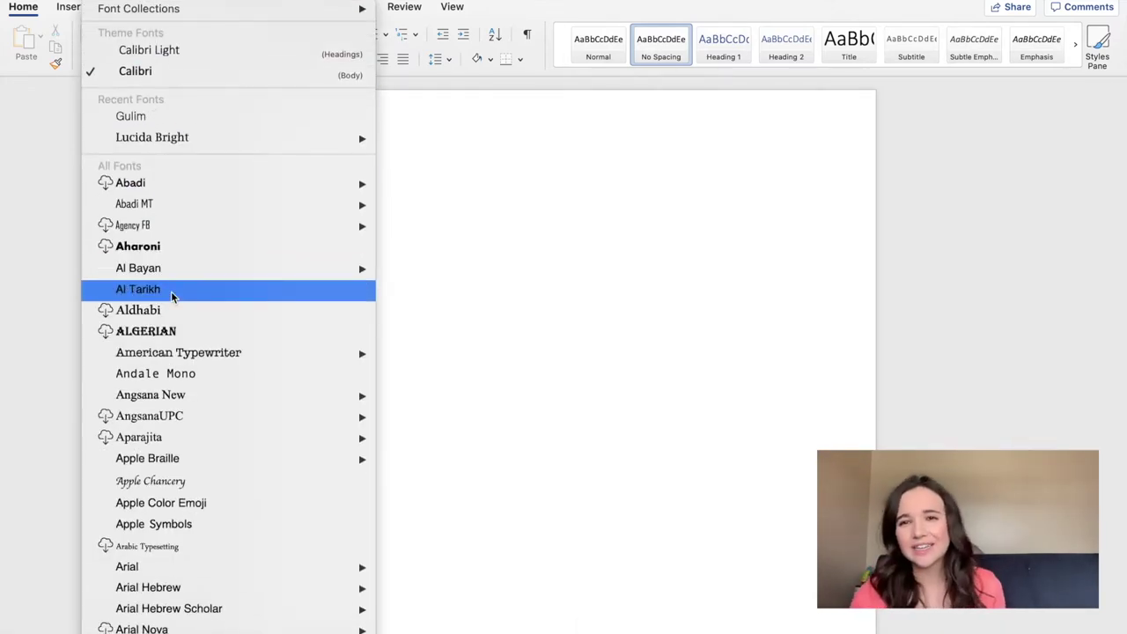
scroll(173, 297, down, 8)
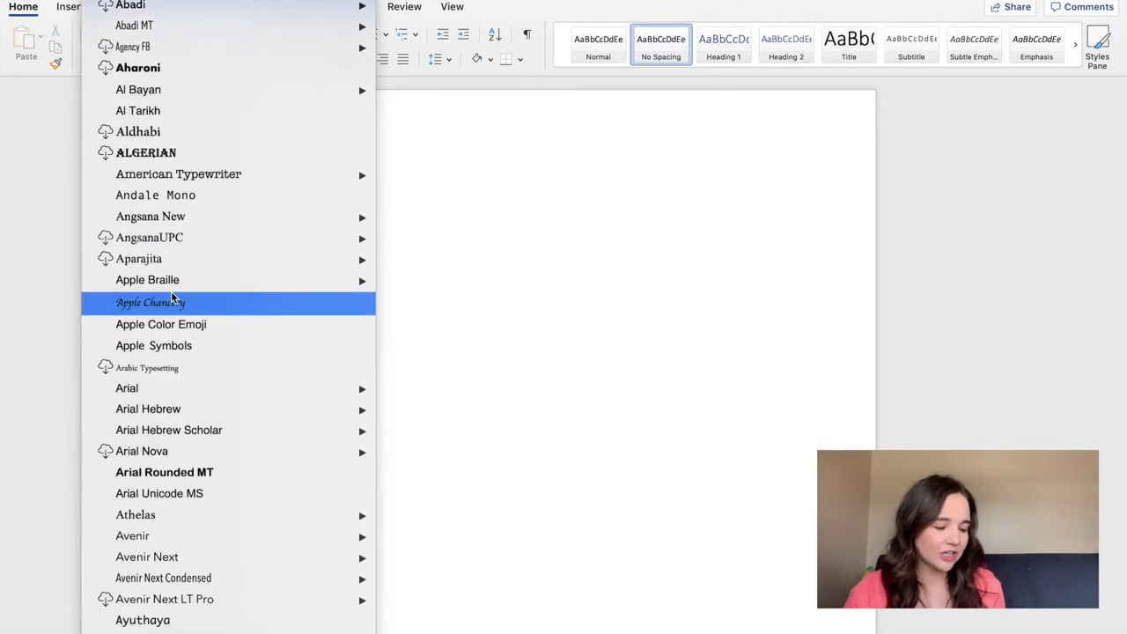
mouse_move(161, 389)
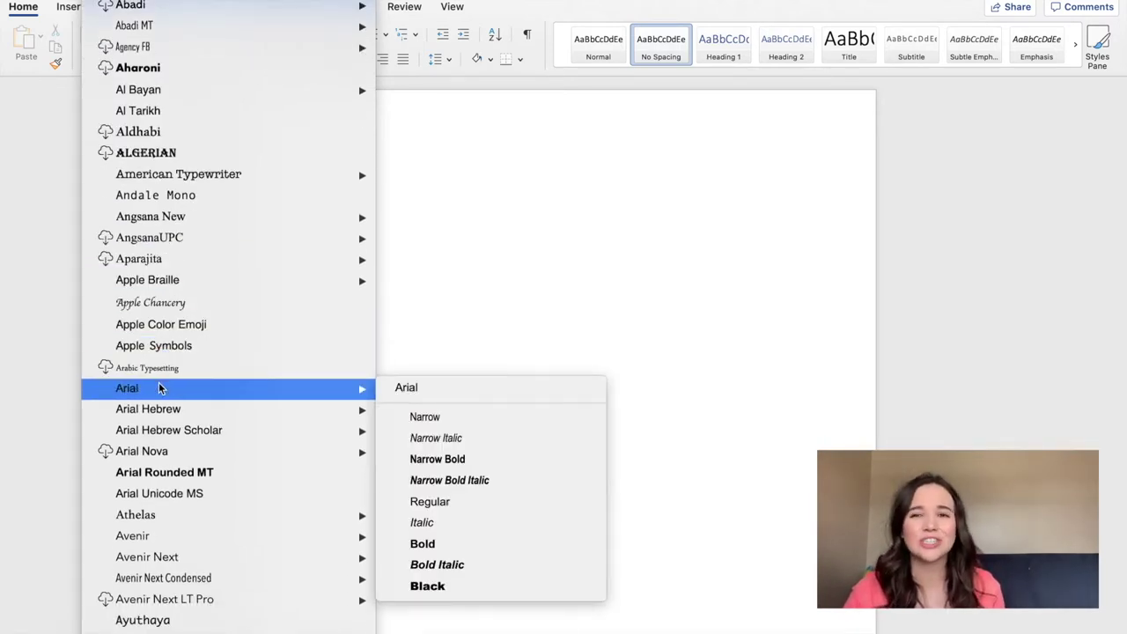
click(160, 389)
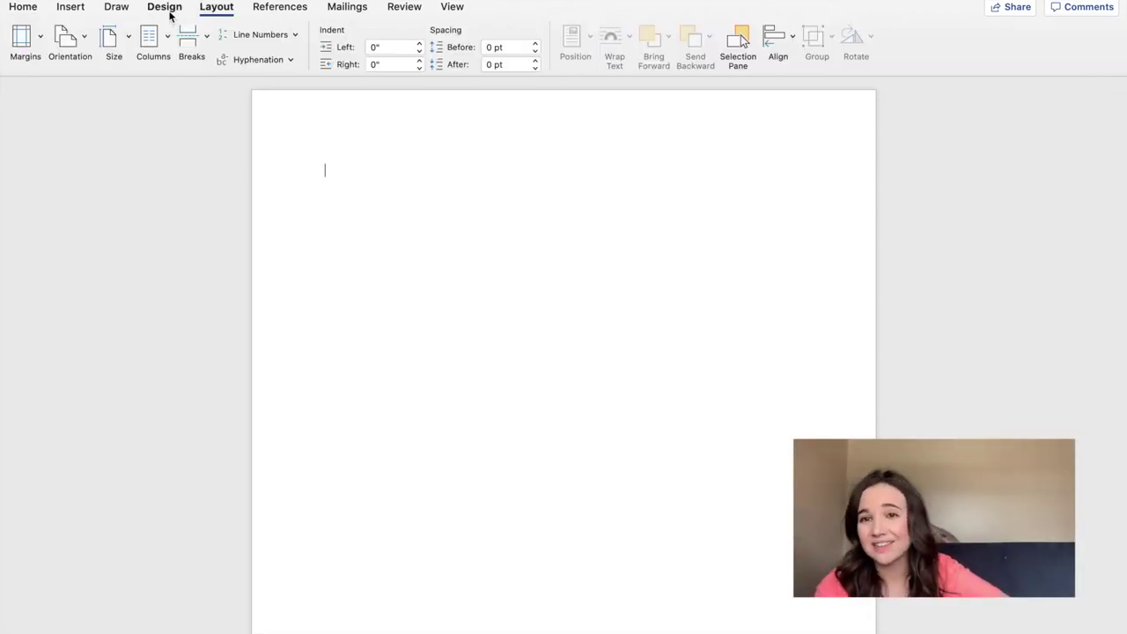
Change the page orientation from portrait to landscape
click(82, 39)
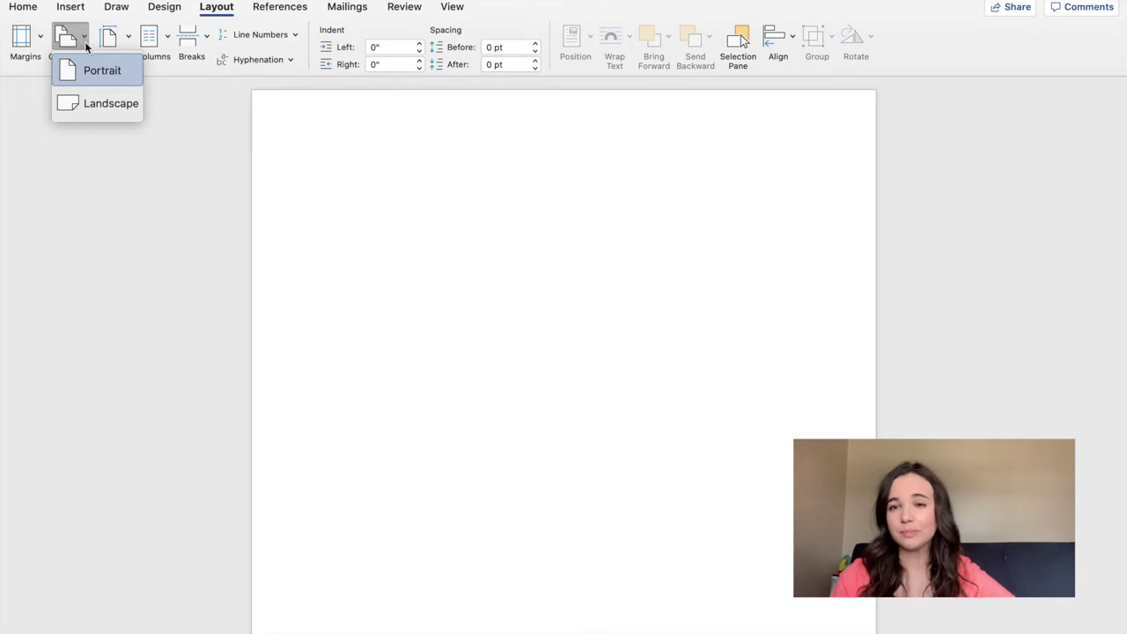
click(94, 109)
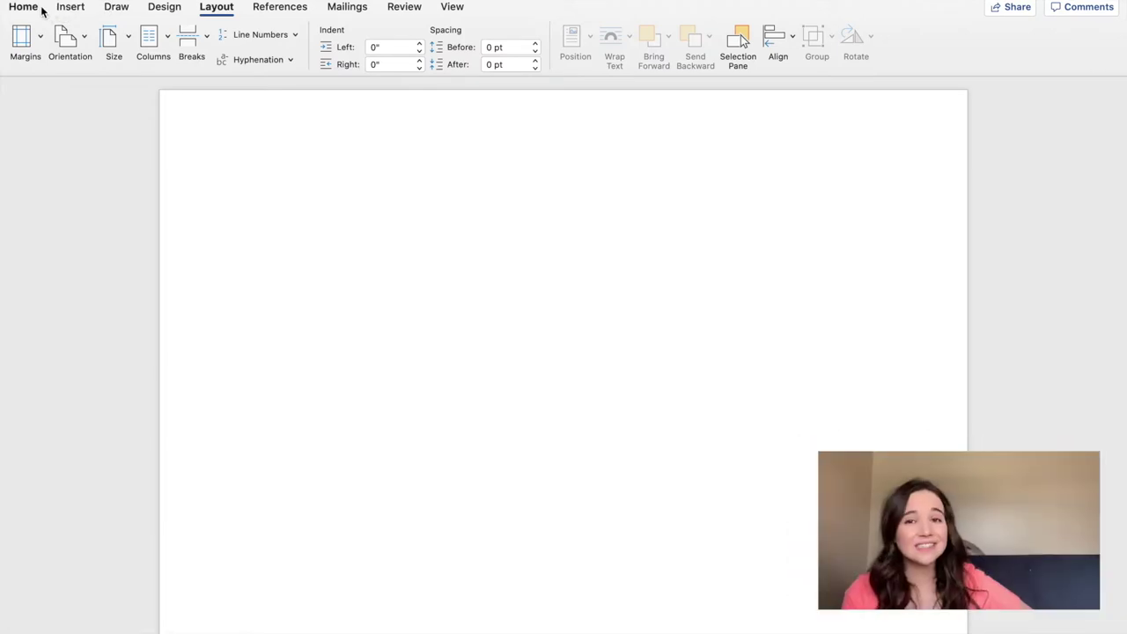
click(25, 7)
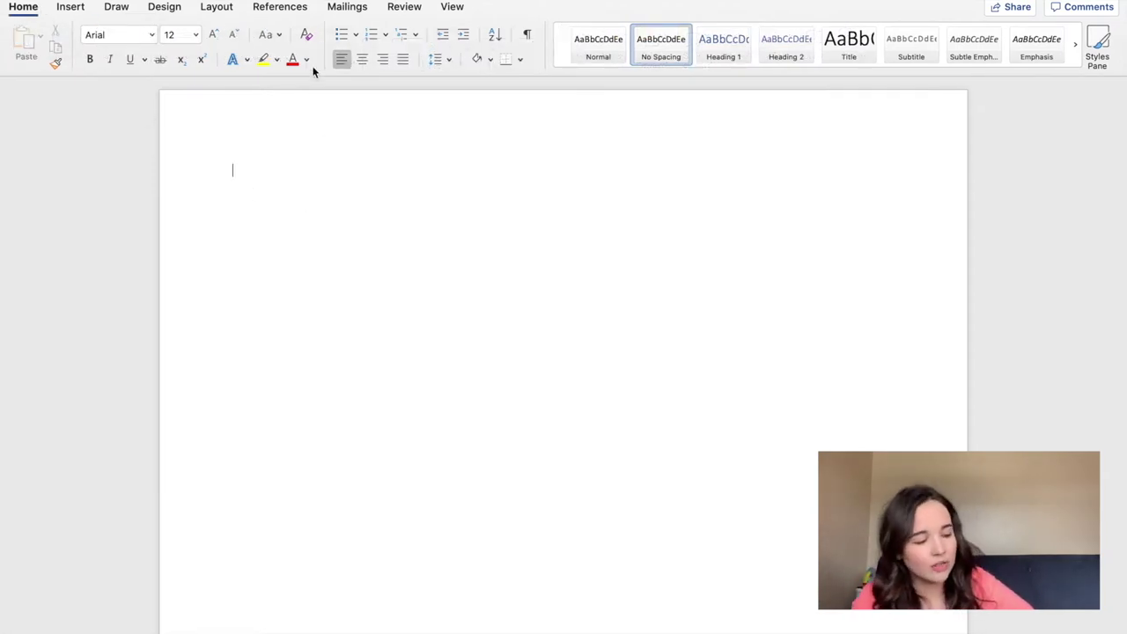
Show the rulers and set a tab stop at about 3 inches
click(446, 9)
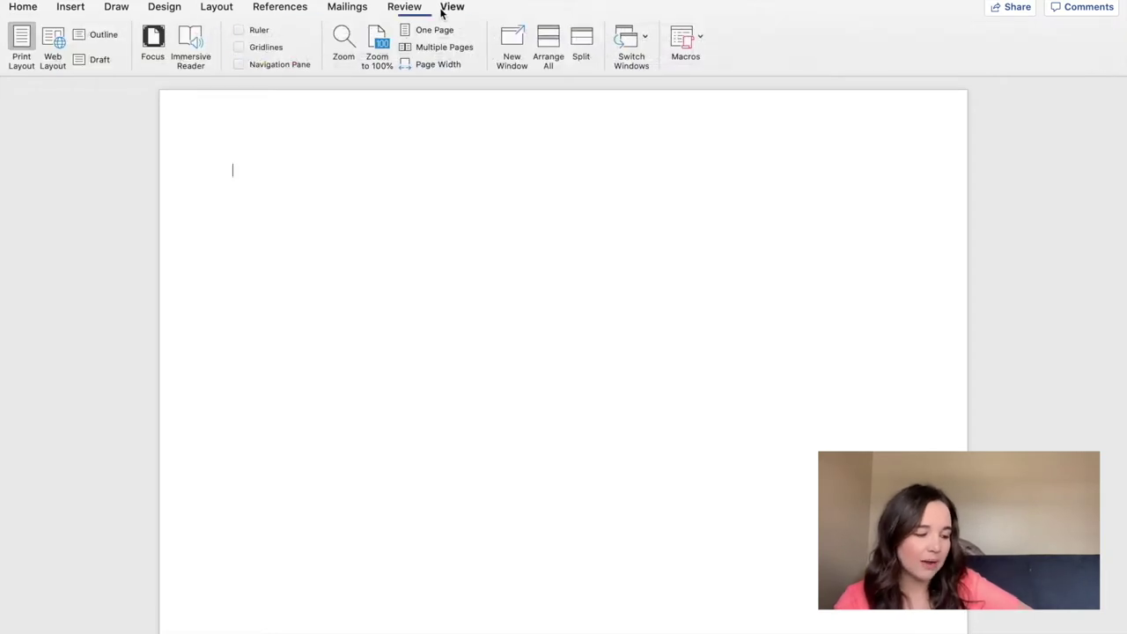
click(240, 30)
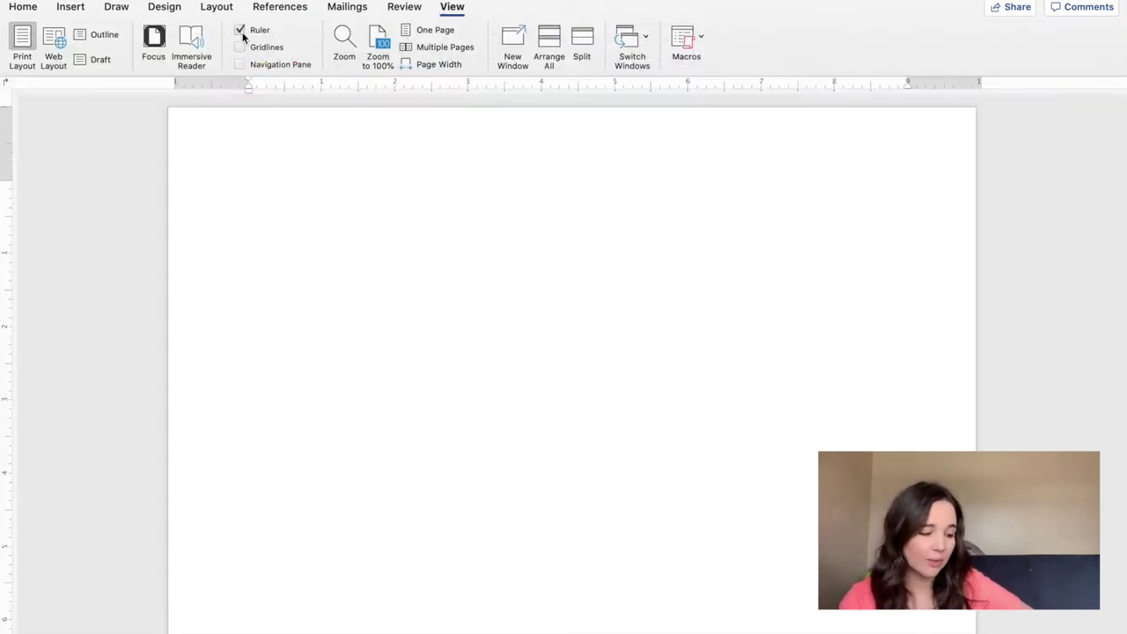
click(26, 9)
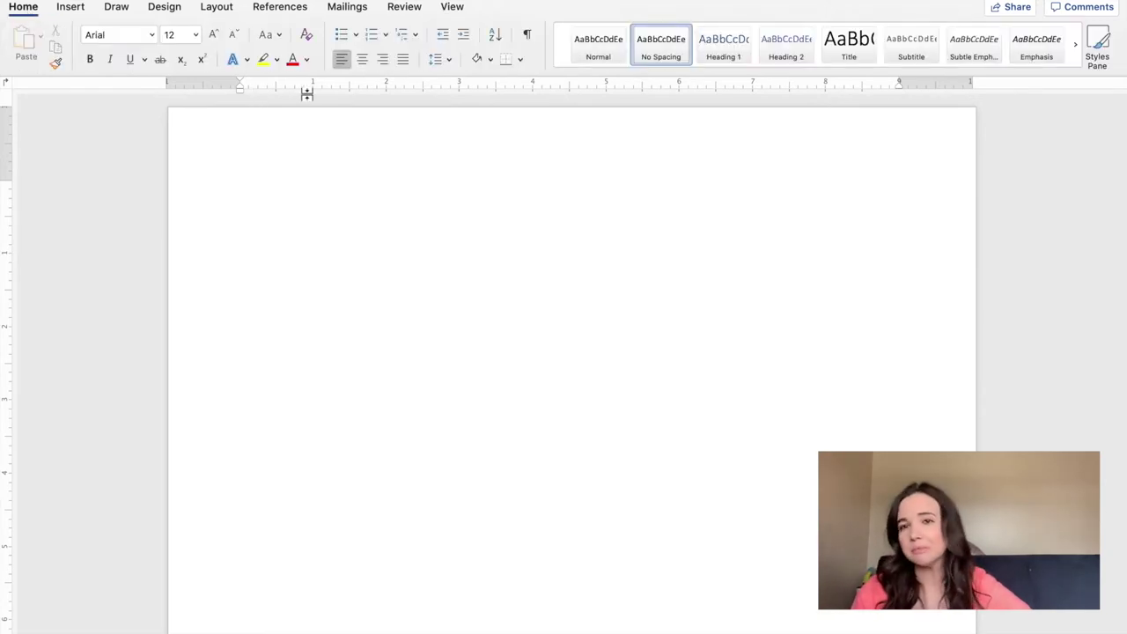
click(457, 88)
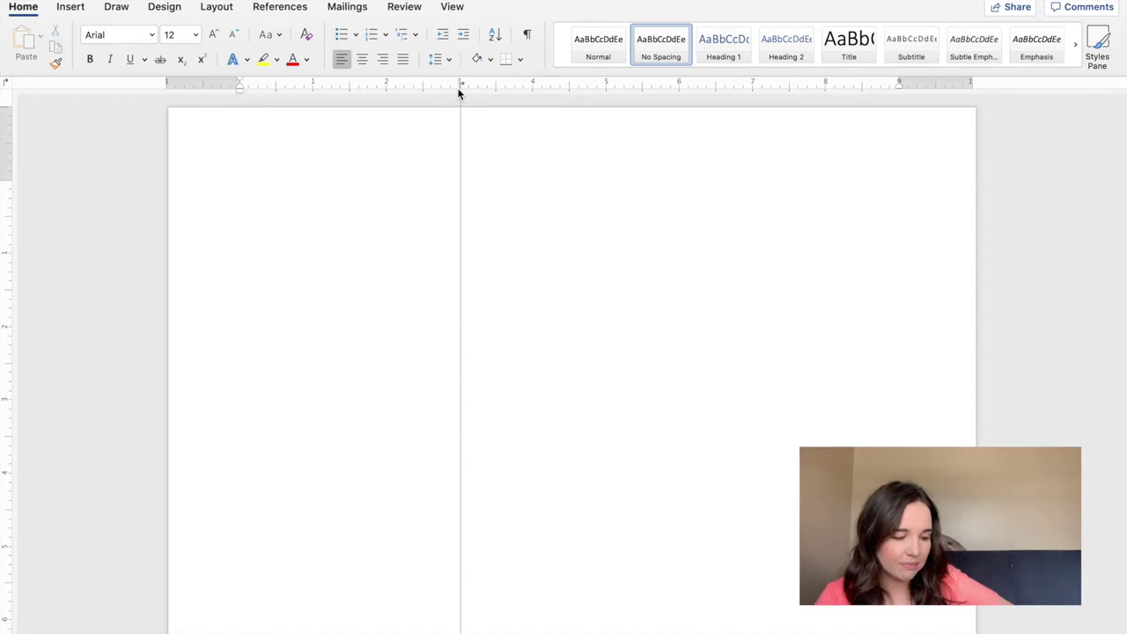
click(460, 82)
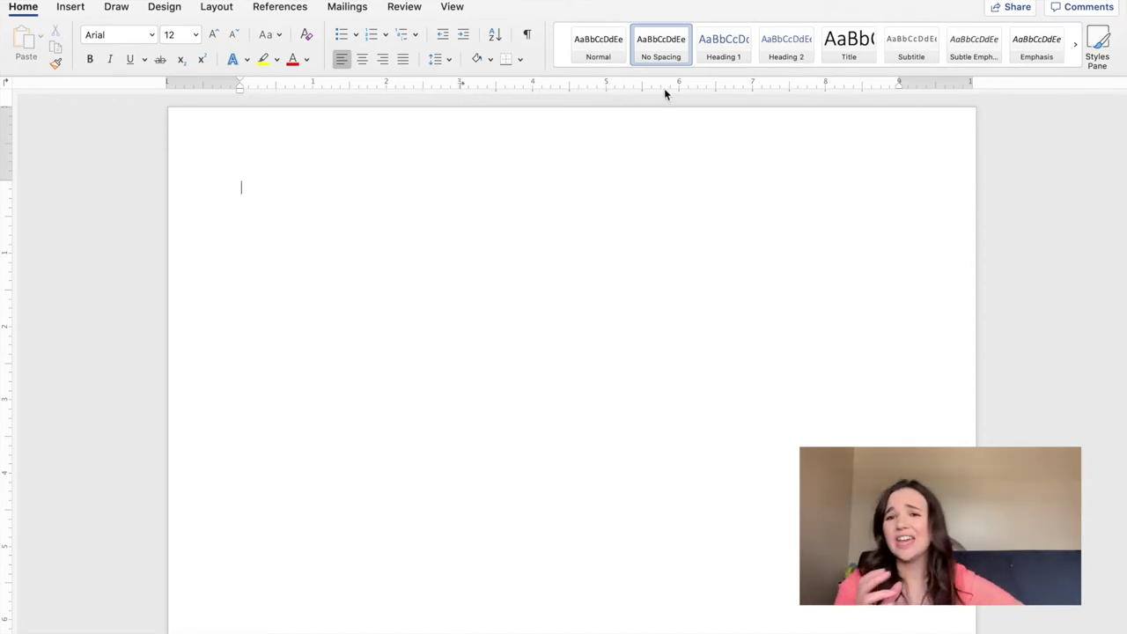
Add a 7-inch tab stop and type 'Name:', 'Grade/Subject' and 'Date:' across the tab stops
click(753, 84)
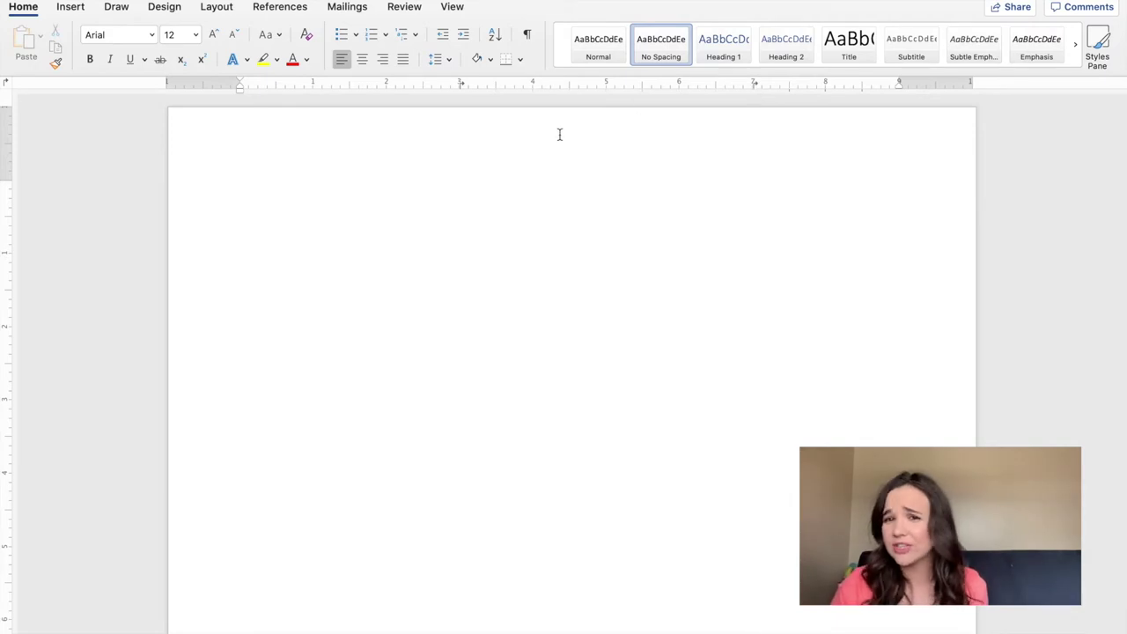
text(Nam)
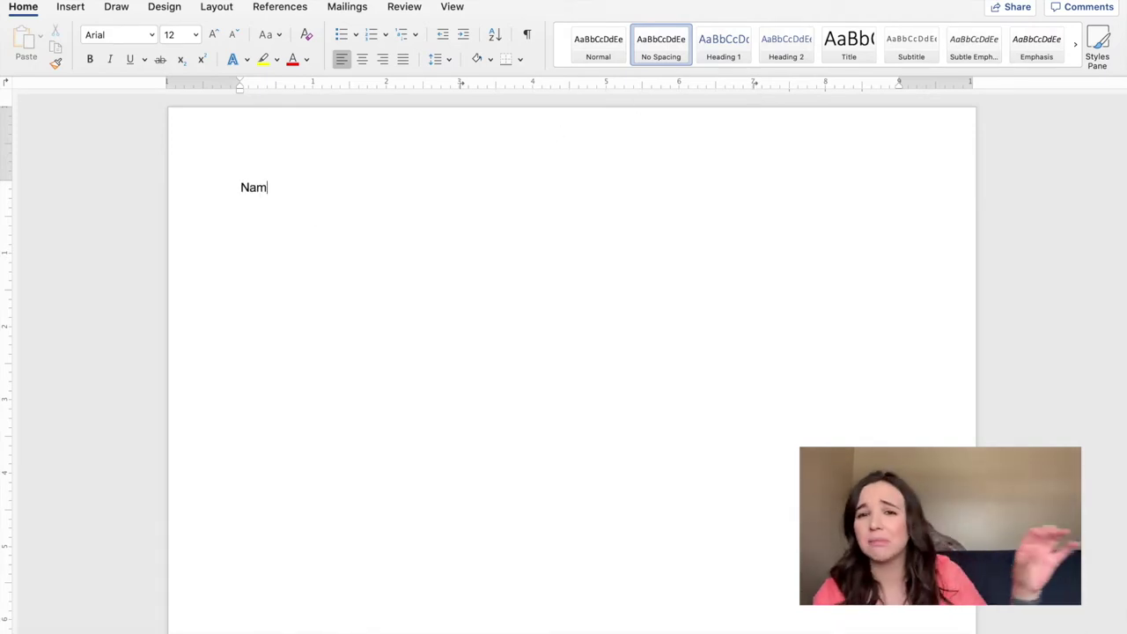
text(e:)
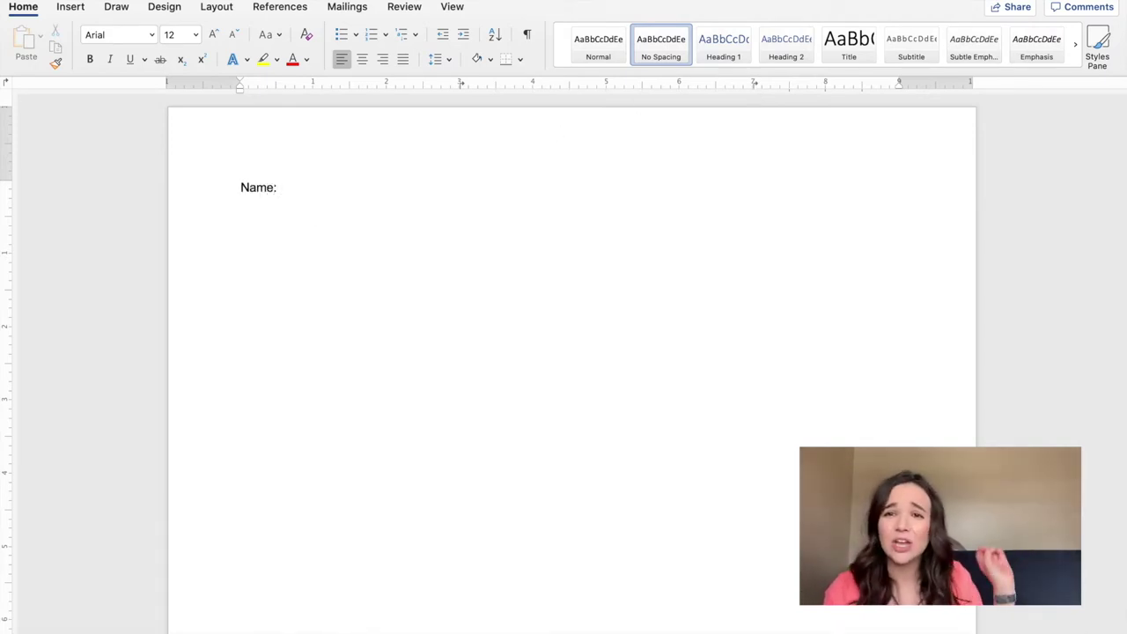
key(Tab)
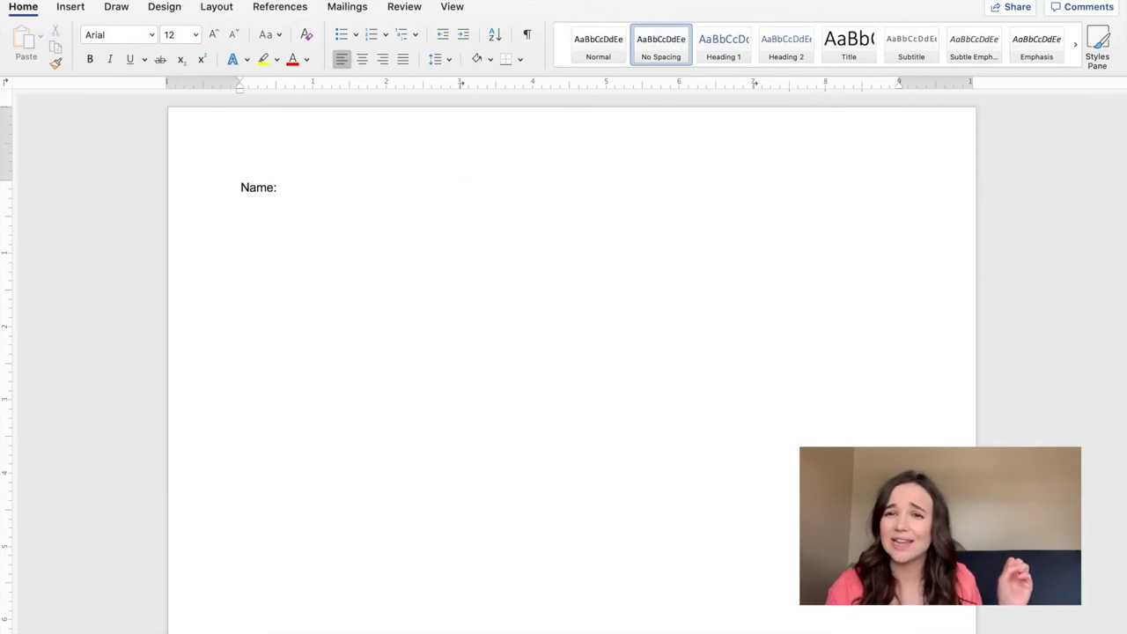
text(Grade/)
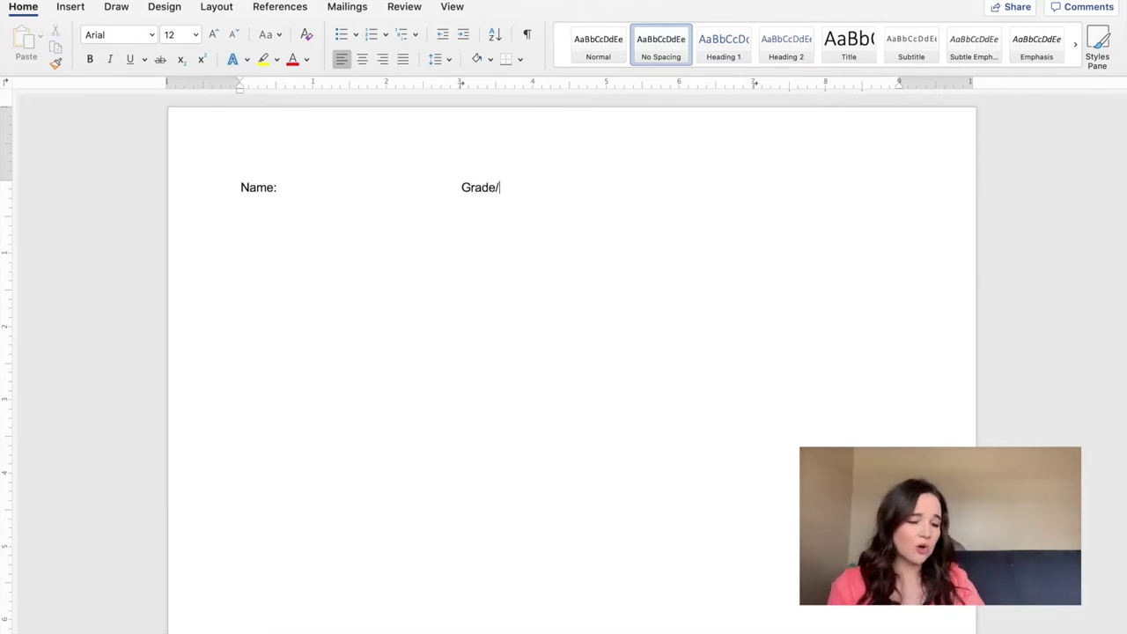
text(Subjec)
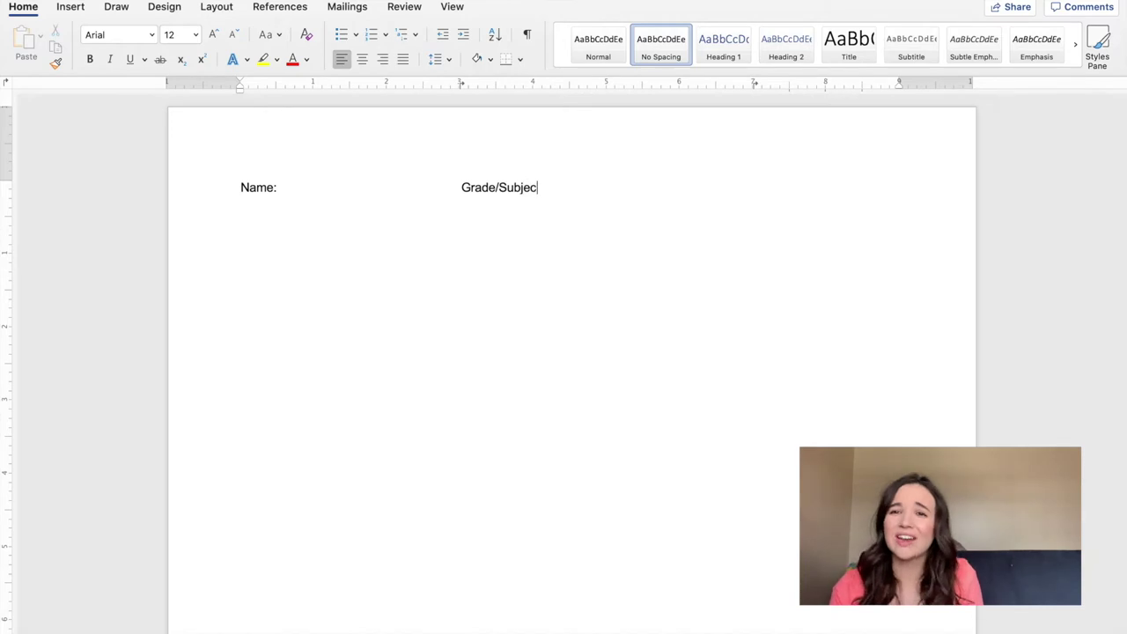
text(t)
key(Tab)
text(Date:)
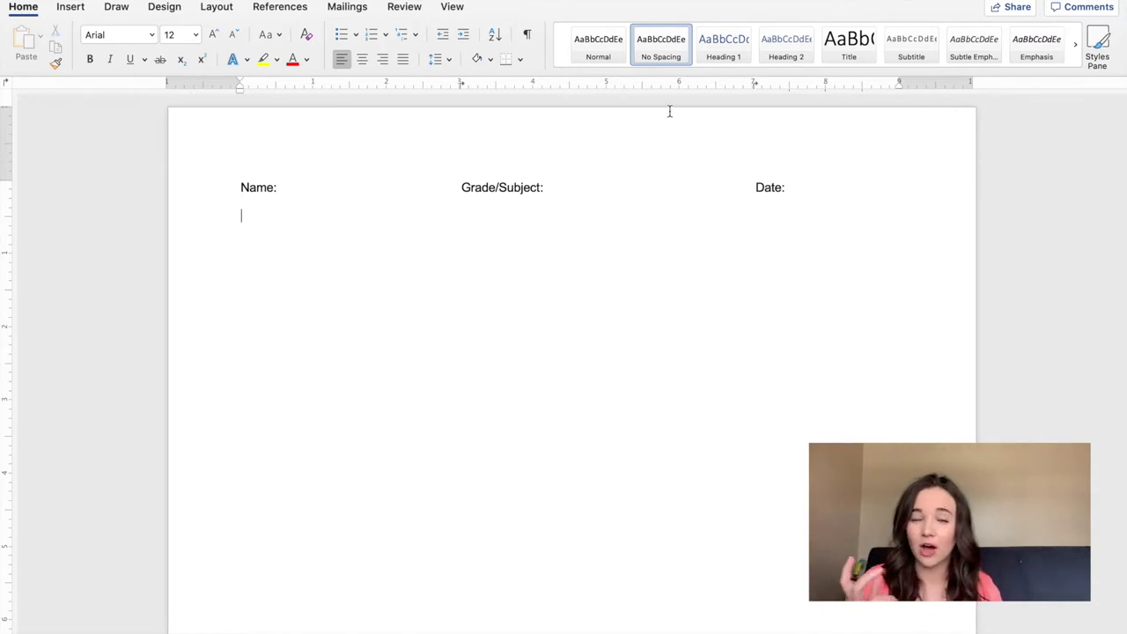
mouse_move(461, 88)
mouse_down()
mouse_move(458, 138)
mouse_move(459, 83)
mouse_up()
Add 'Objective:', 'Standard(s):' and 'Materials:' label lines below the header line
drag(753, 85, 753, 123)
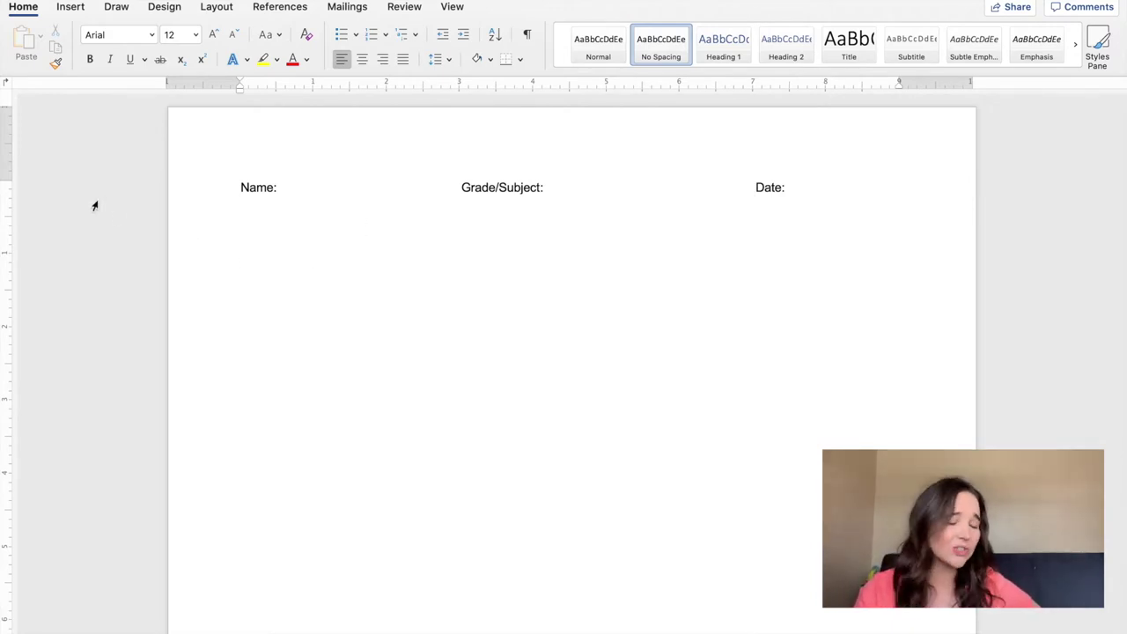
key(Return)
text(Objective:)
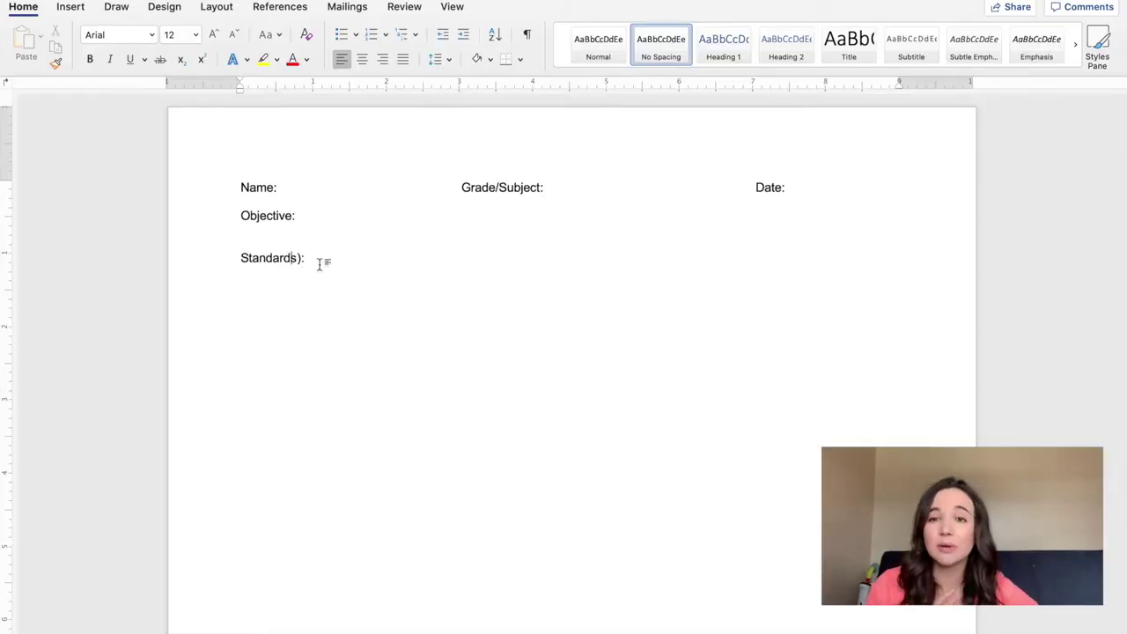
text(()
click(349, 263)
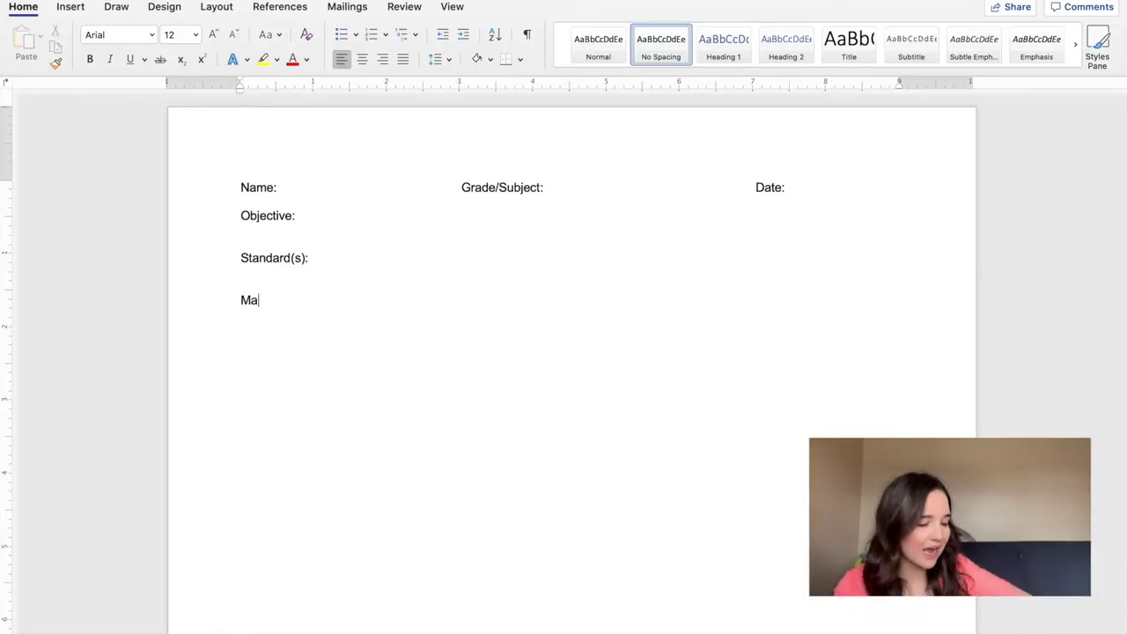
text(terials:)
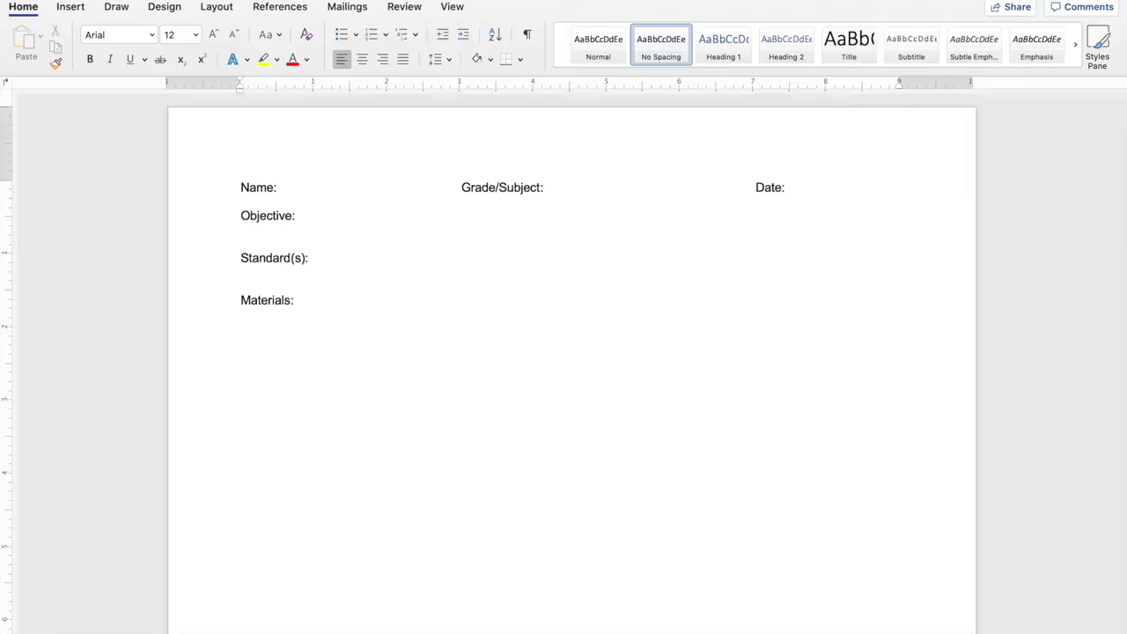
Insert a 3×3 table on a new line below Materials:
key(Return)
click(71, 6)
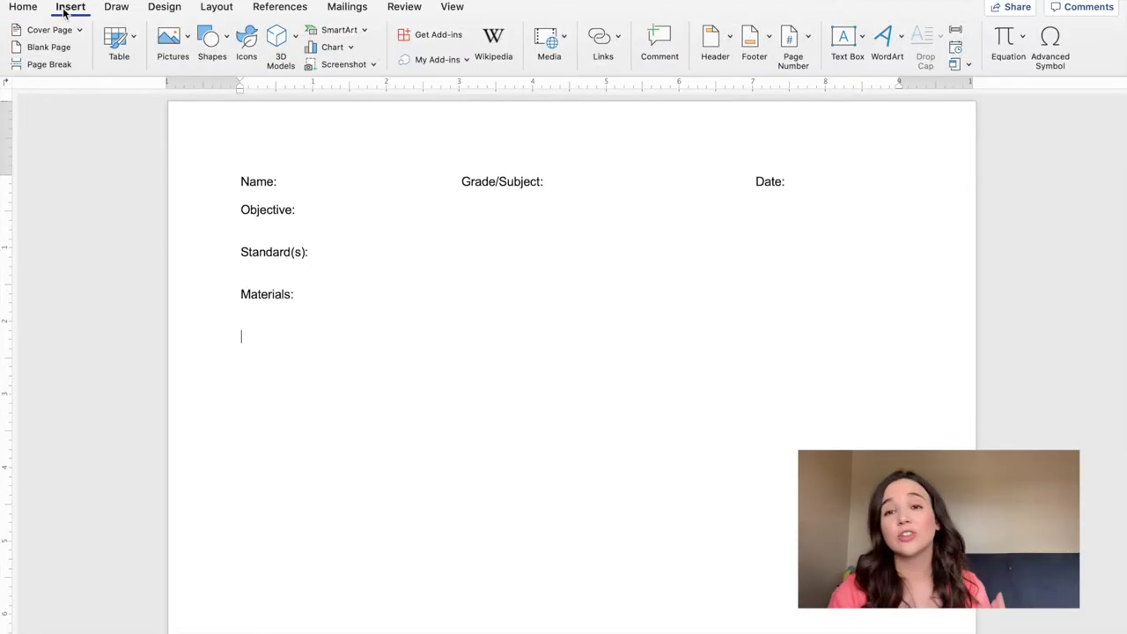
click(116, 37)
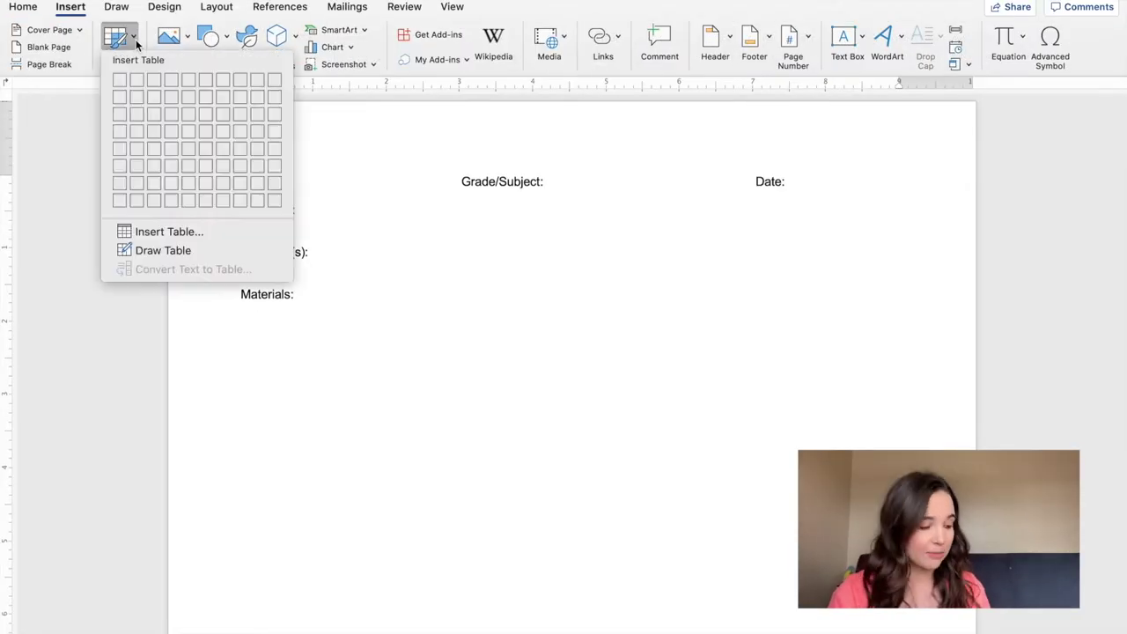
click(155, 119)
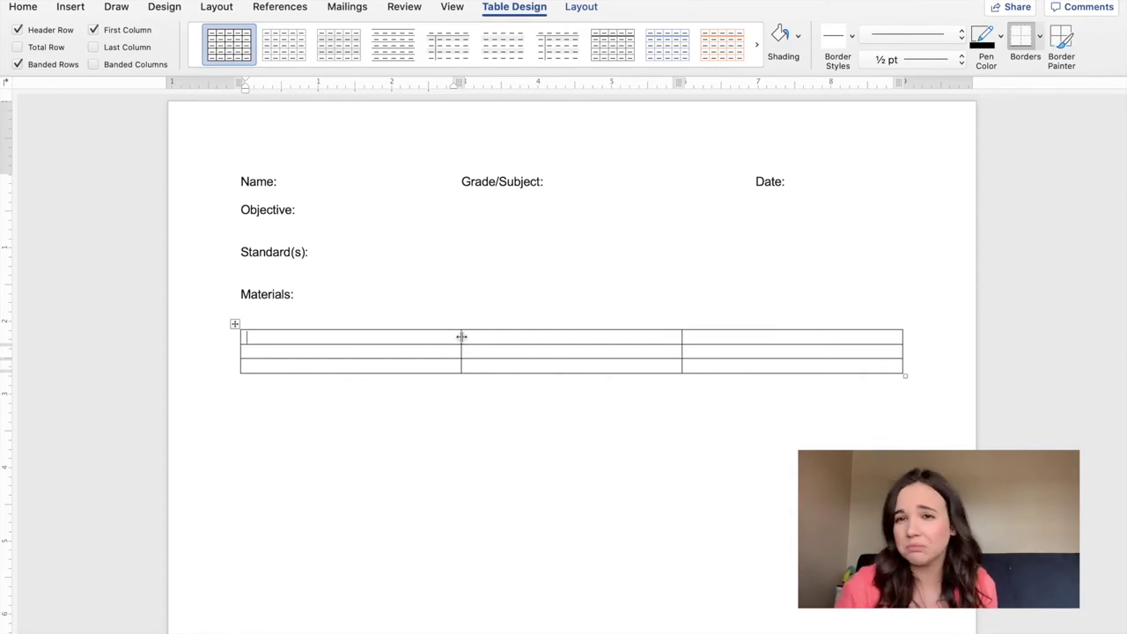
Narrow the table's first column, widen its middle column, and select the top row
drag(458, 338, 357, 335)
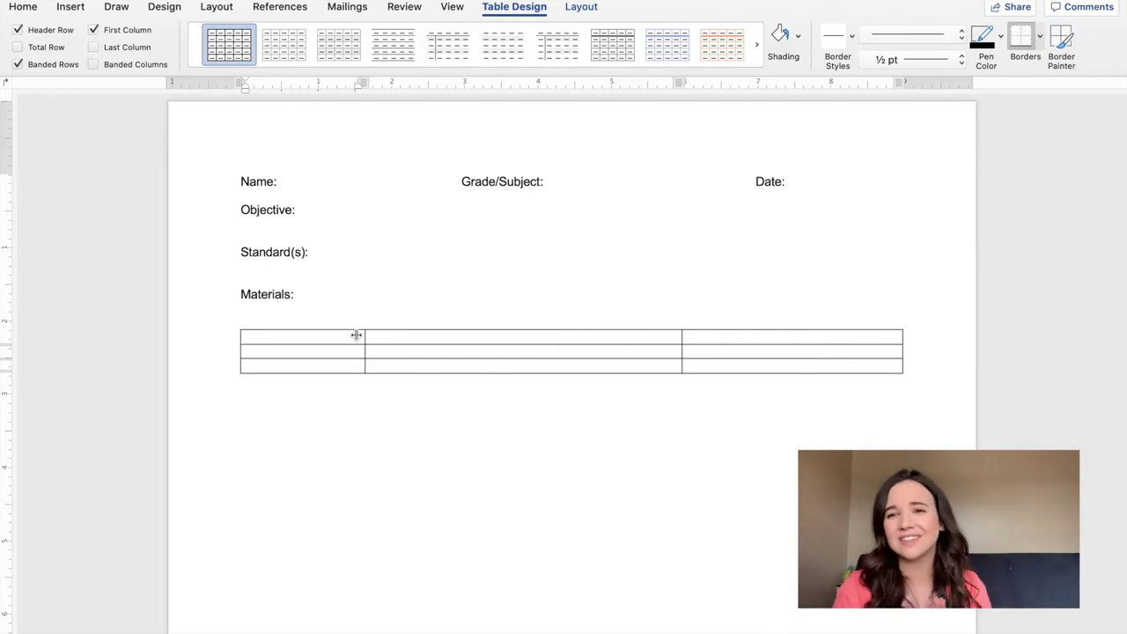
drag(357, 334, 327, 337)
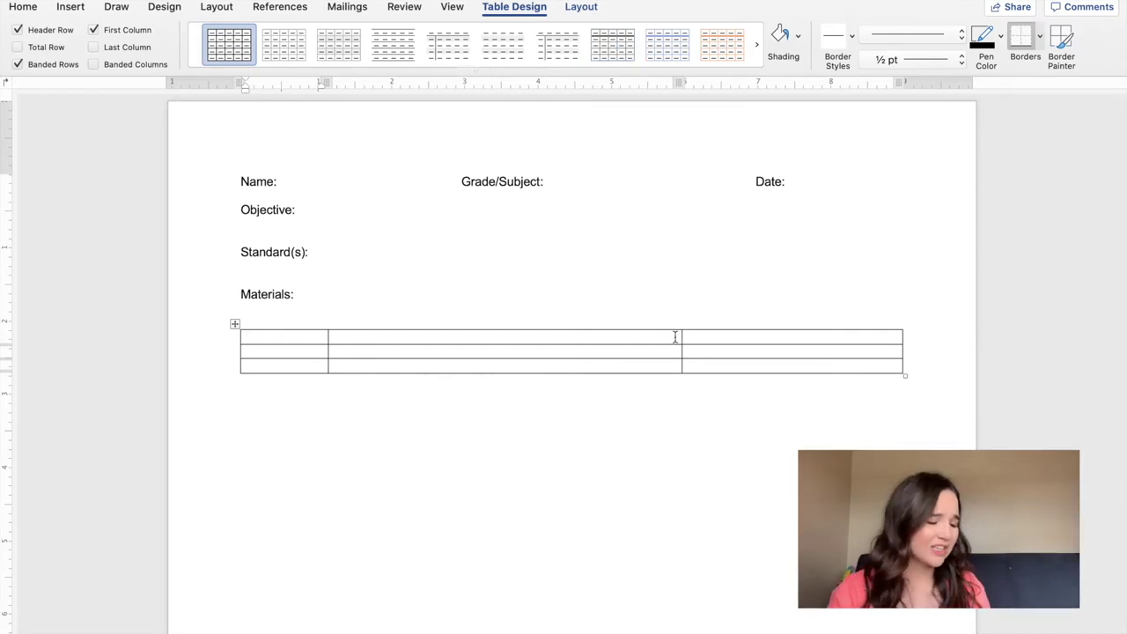
drag(681, 336, 783, 336)
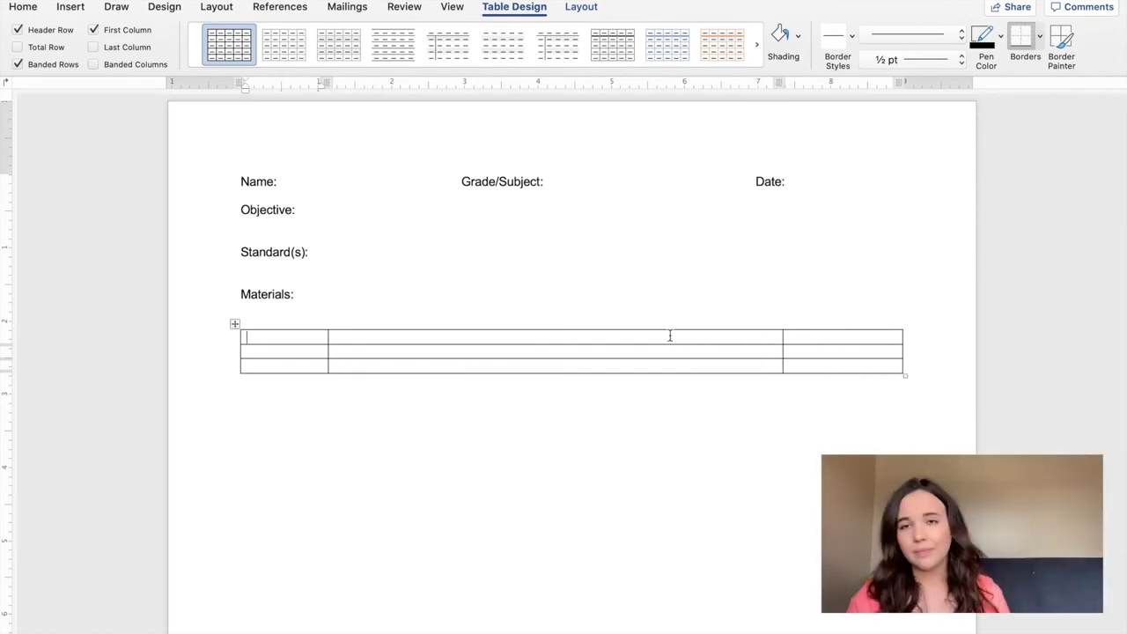
drag(294, 337, 831, 340)
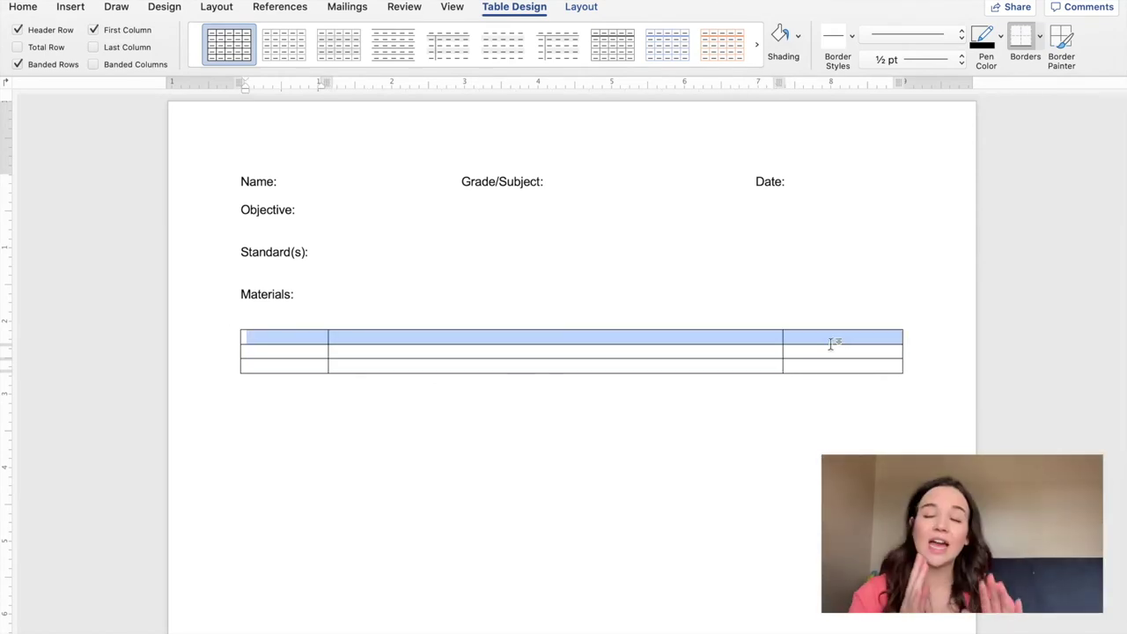
Centre-align the top row's cells and begin the first header cell with 'T'
click(585, 7)
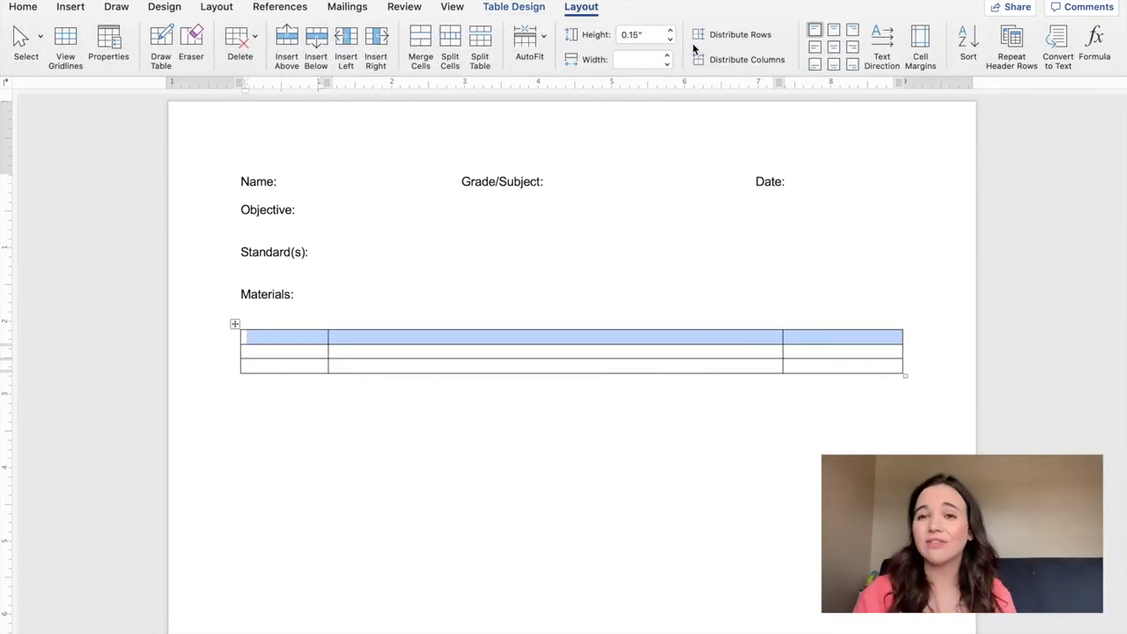
click(836, 48)
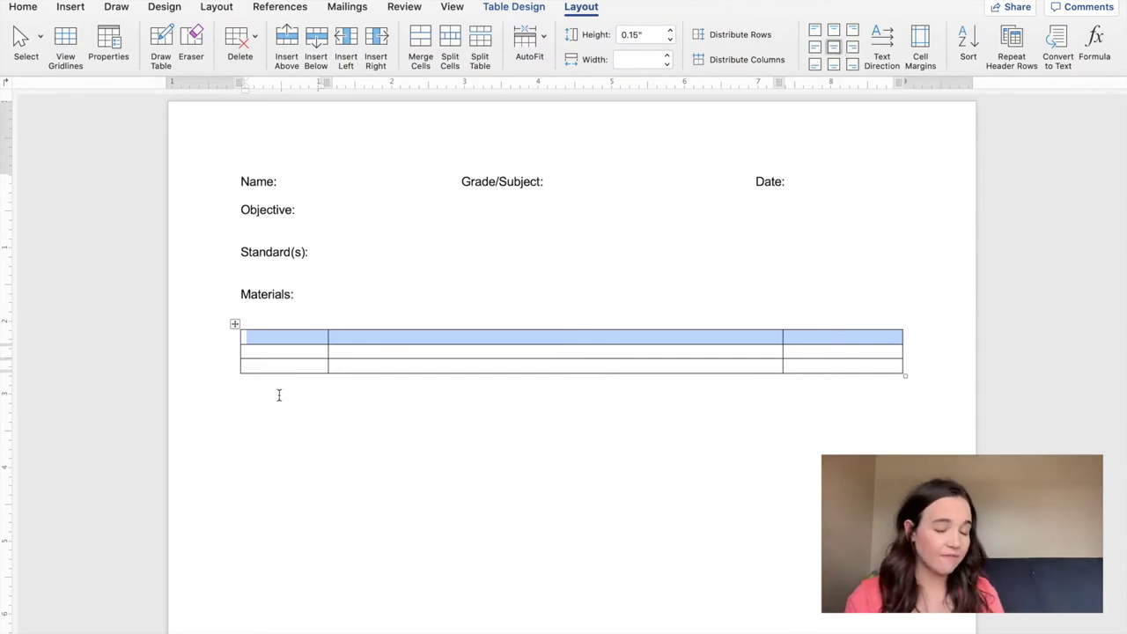
click(290, 336)
text(T)
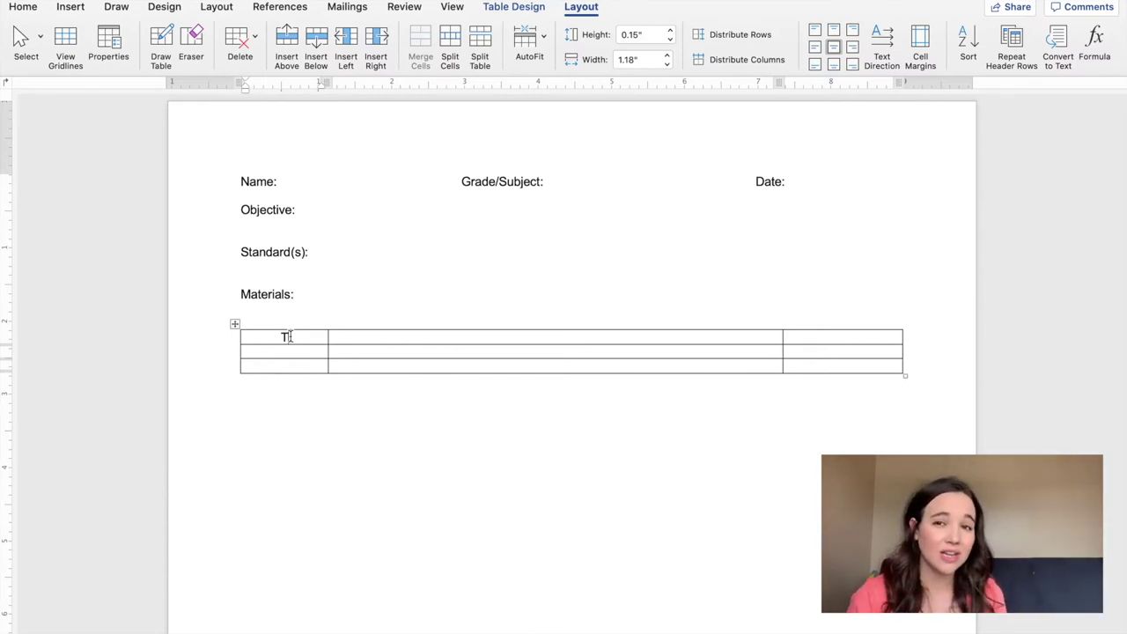
Fill the header cells with 'Time', 'Activity' and 'Differentiation'
text(ime)
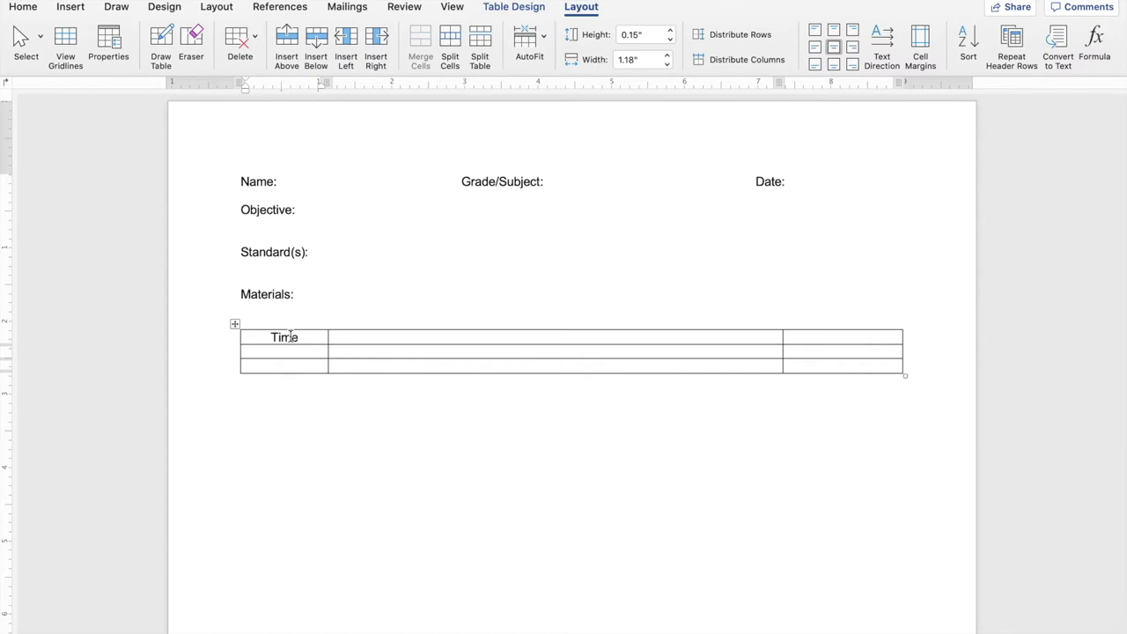
key(Tab)
text(Act)
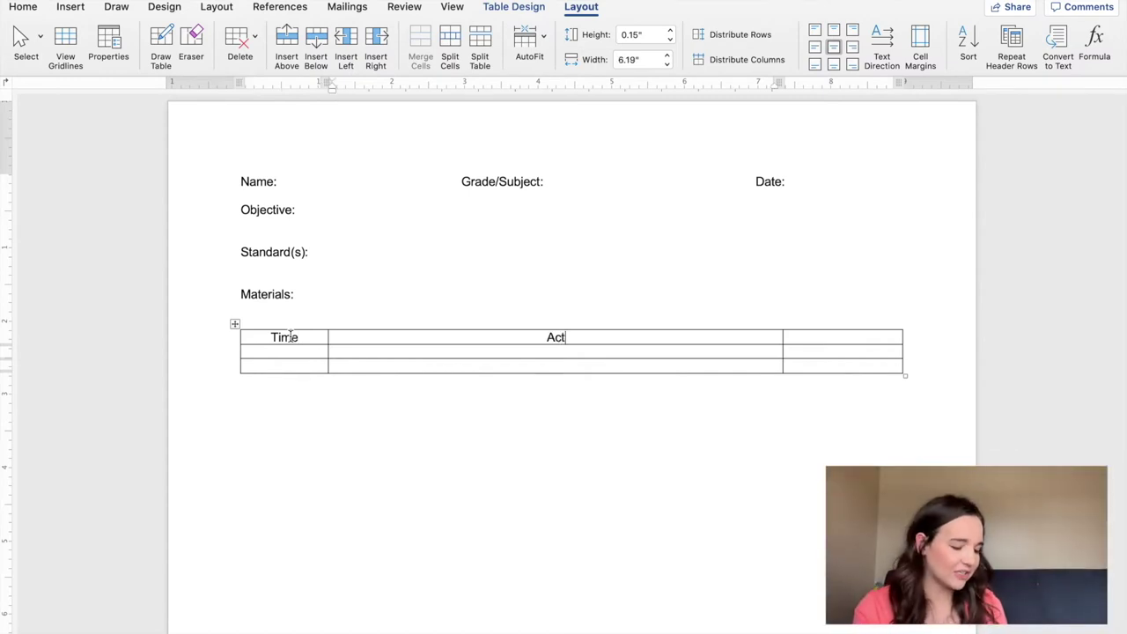
text(ivity)
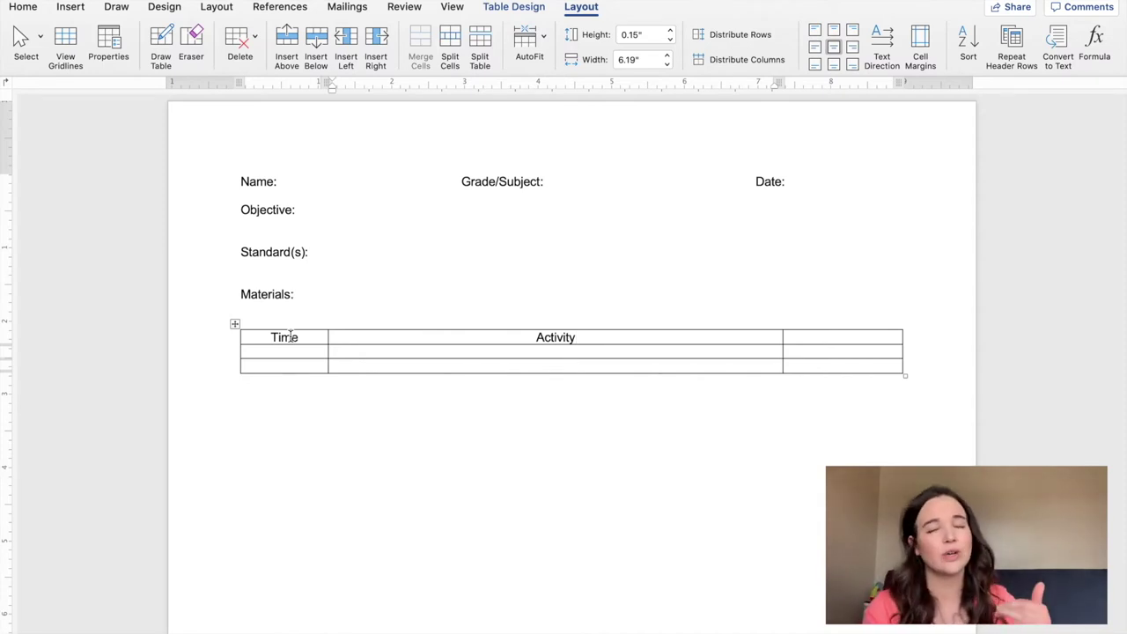
key(Tab)
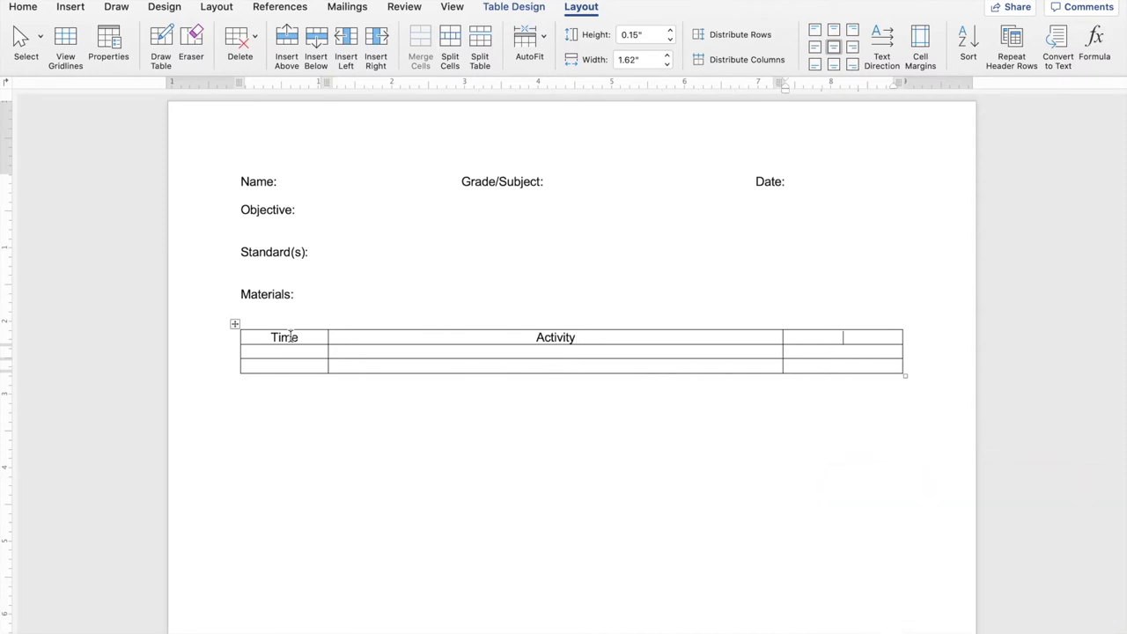
text(Diff)
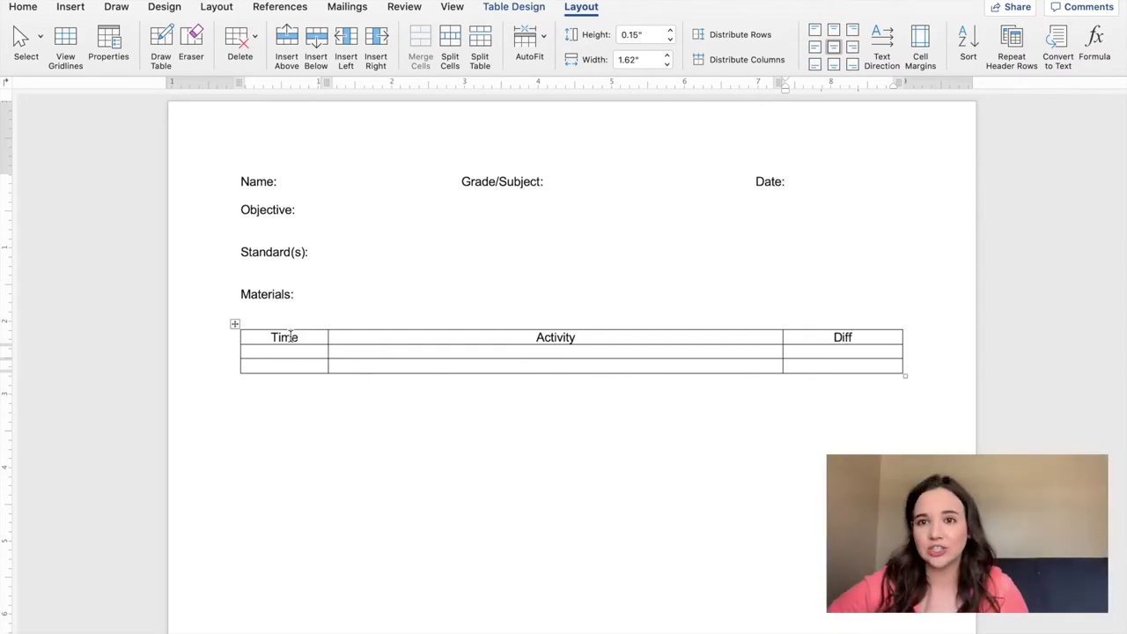
text(erentia)
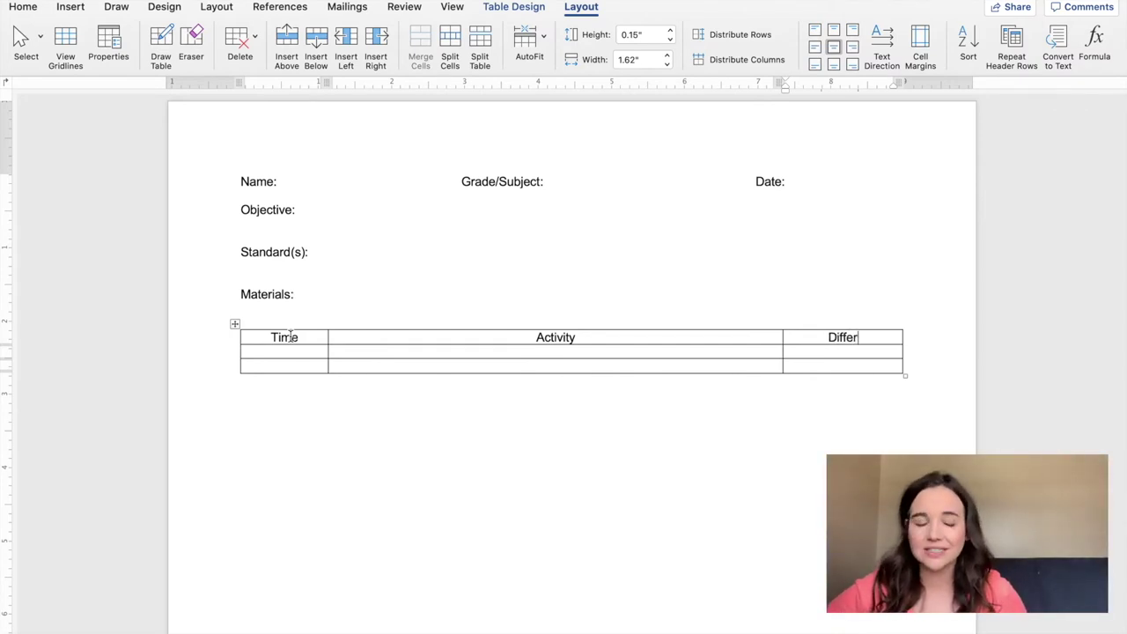
text(tion)
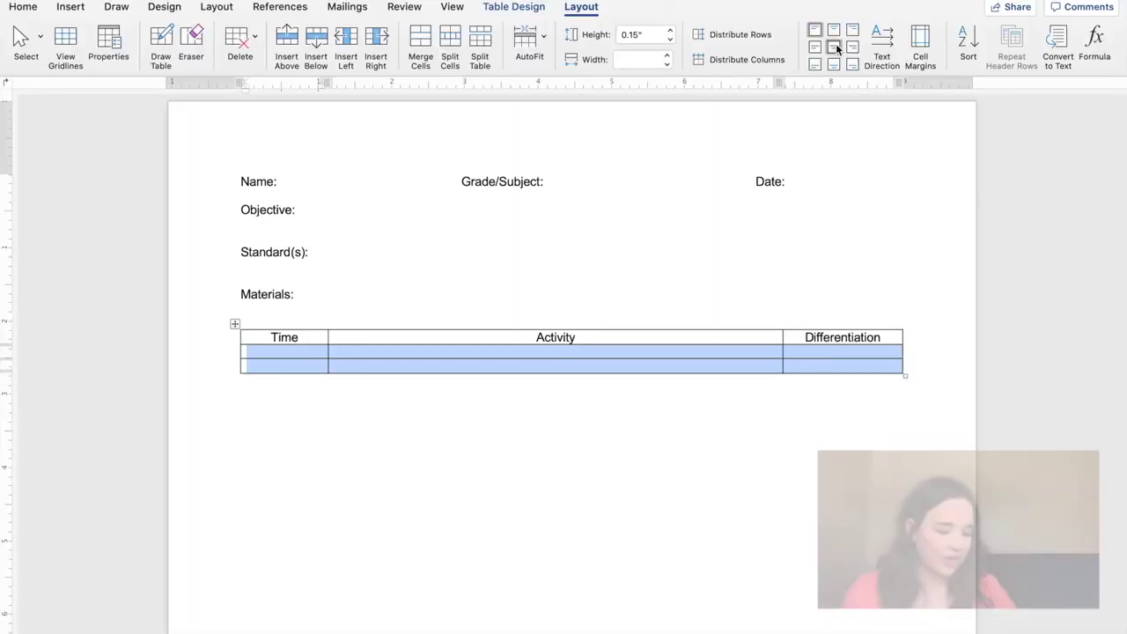
Deselect the two empty rows below the header
click(277, 358)
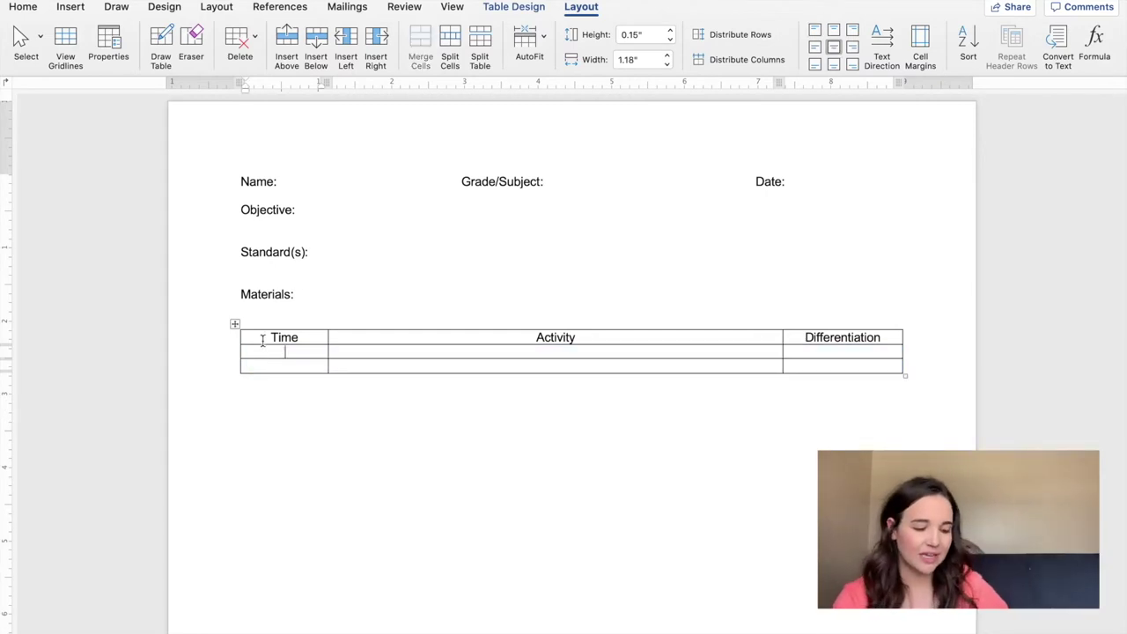
Select rows 2 and 3 and raise their row height to 1.3"
click(234, 323)
click(254, 340)
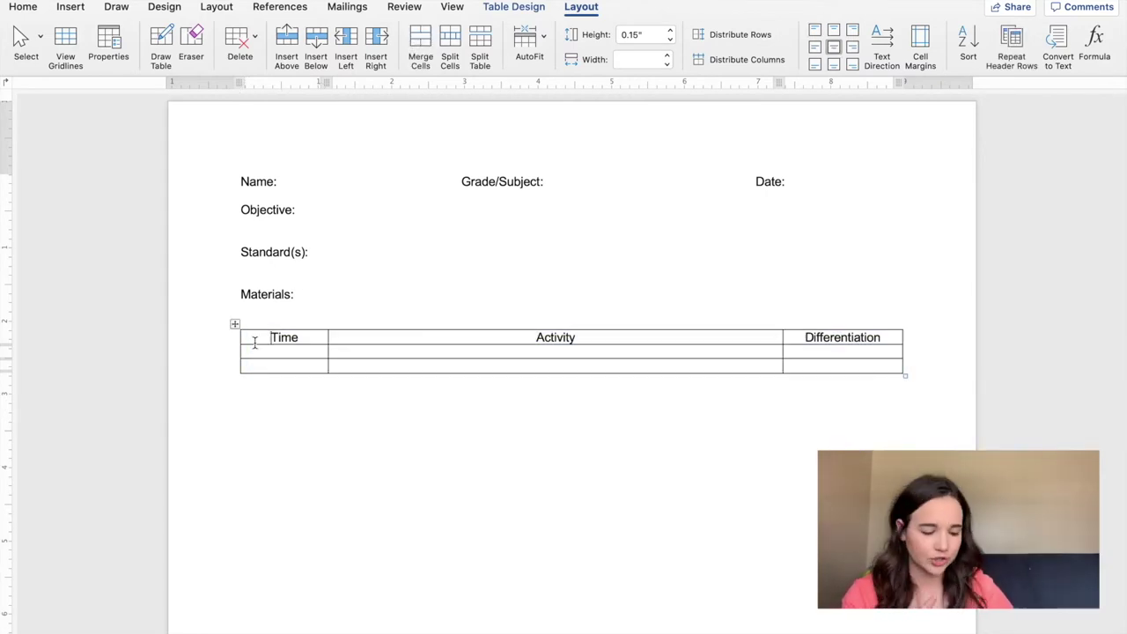
drag(276, 357, 719, 367)
click(556, 365)
drag(294, 352, 817, 370)
click(670, 31)
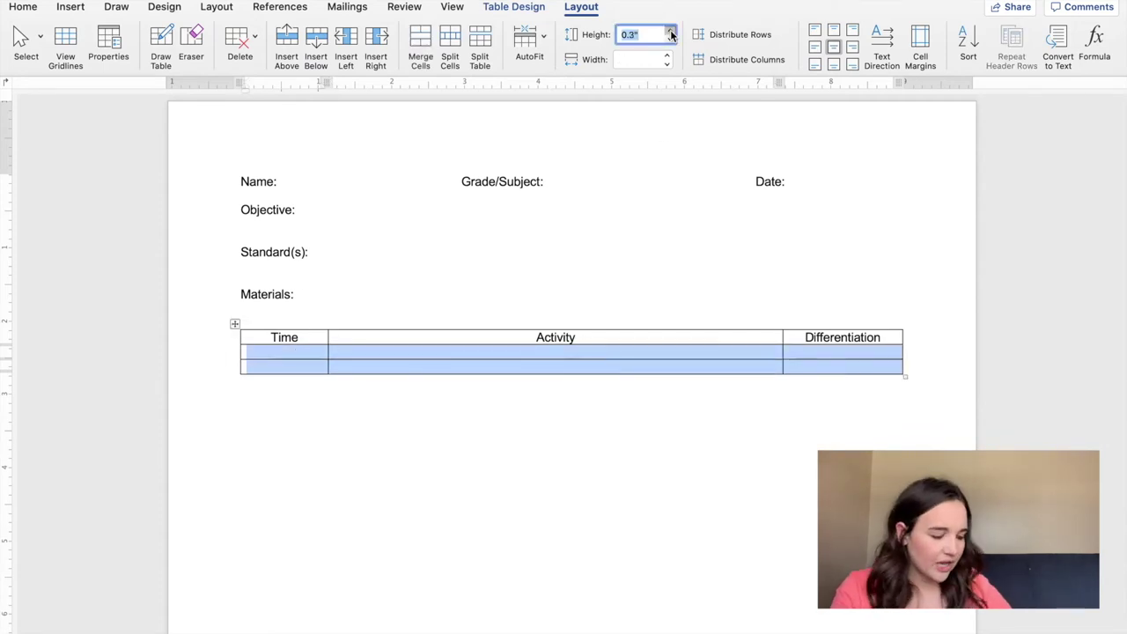
click(670, 31)
click(670, 31)
click(670, 31)
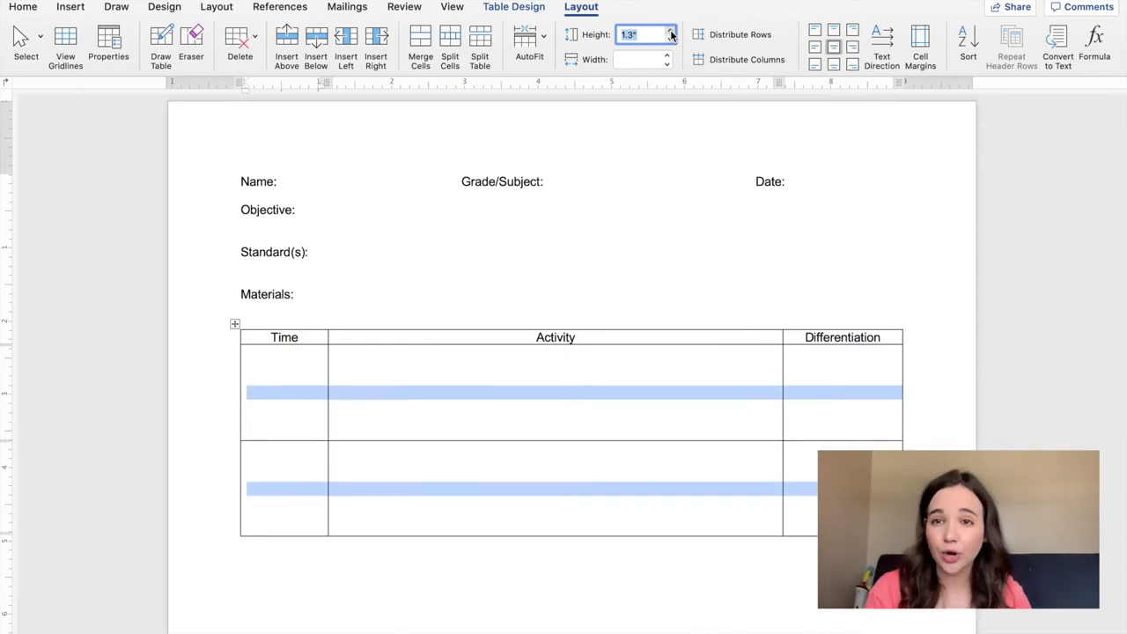
Align the empty Activity and Differentiation cells top-left and shorten the first sample row to 0.69"
click(437, 421)
drag(499, 370, 523, 461)
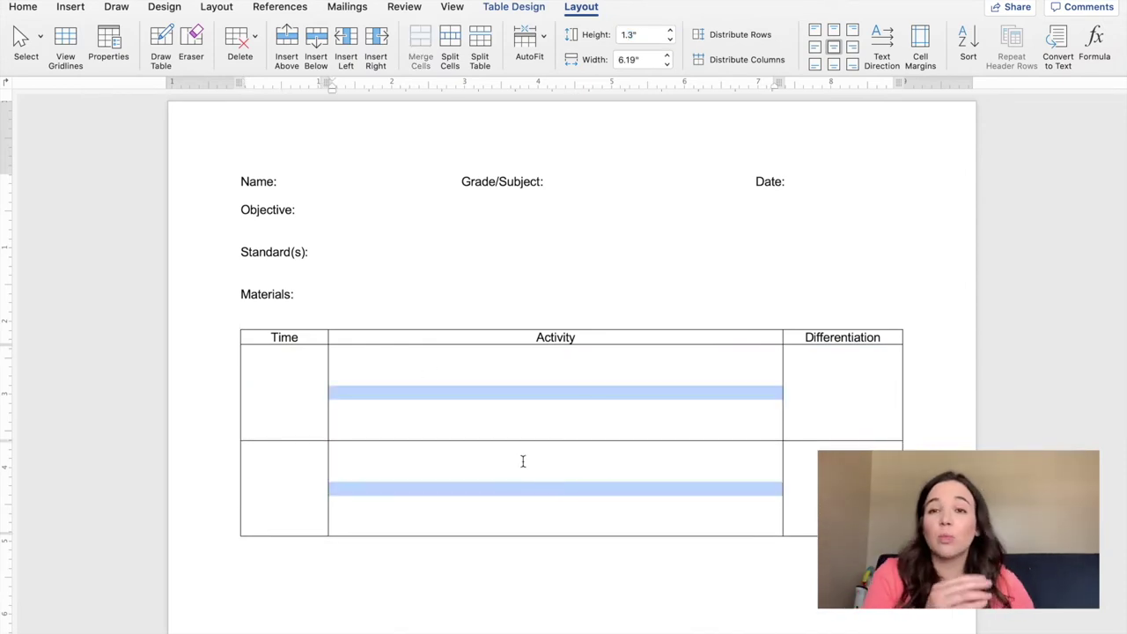
click(814, 31)
drag(866, 392, 867, 484)
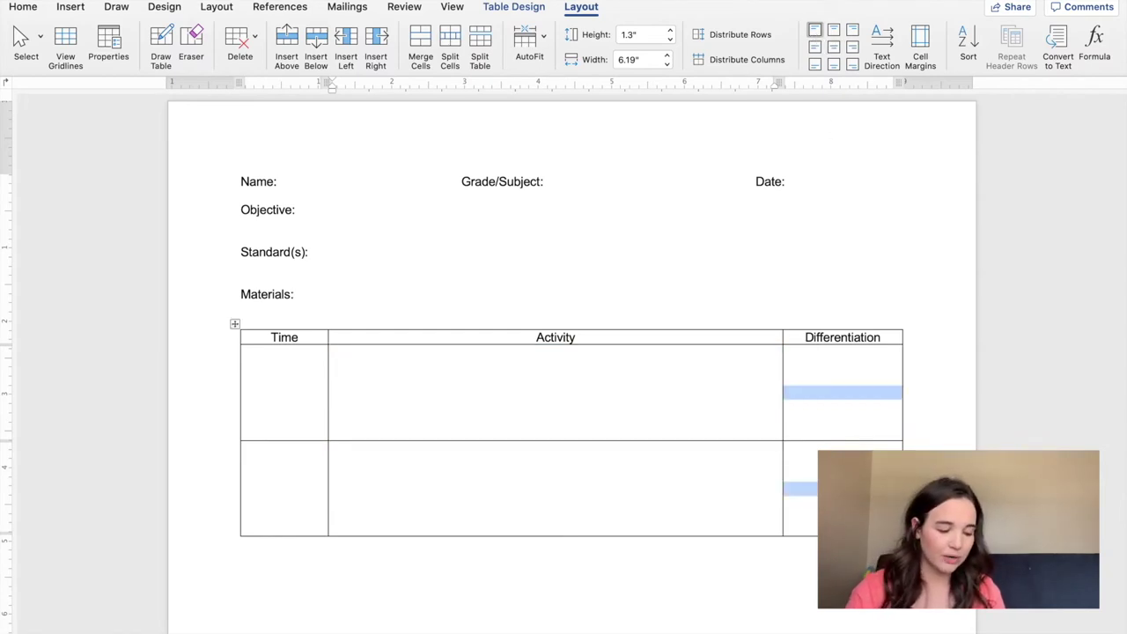
click(815, 32)
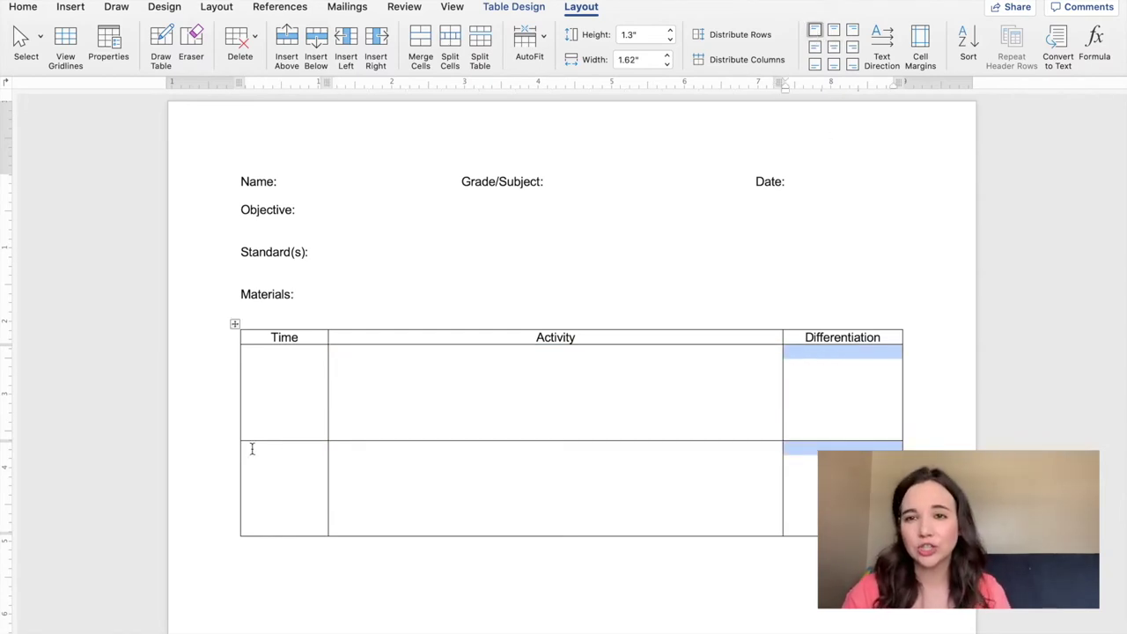
click(269, 379)
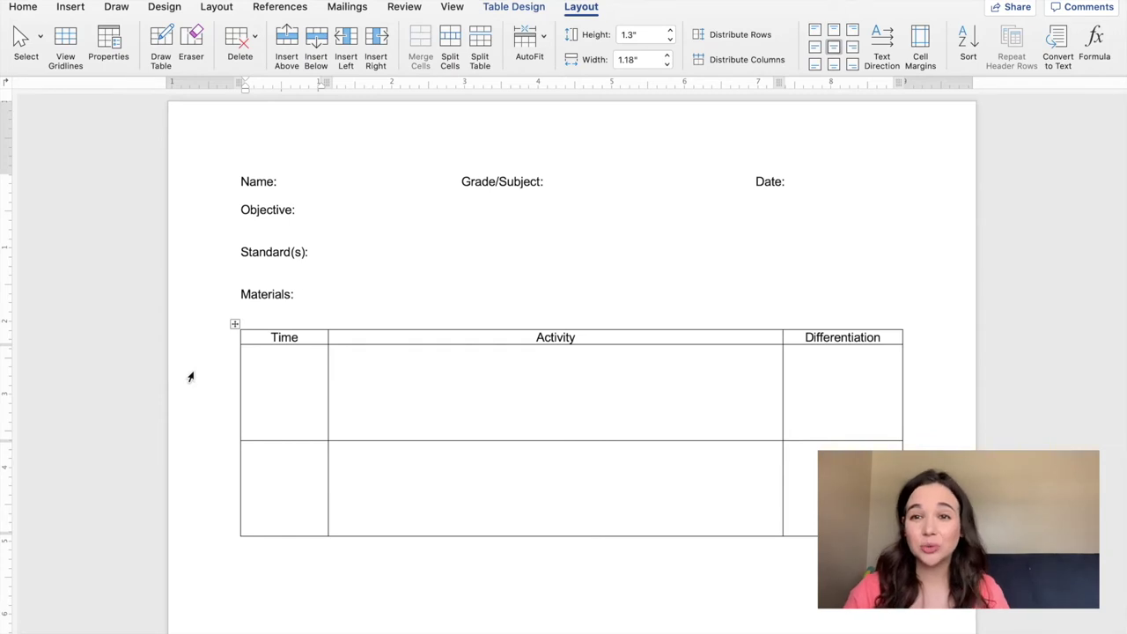
drag(443, 441, 449, 396)
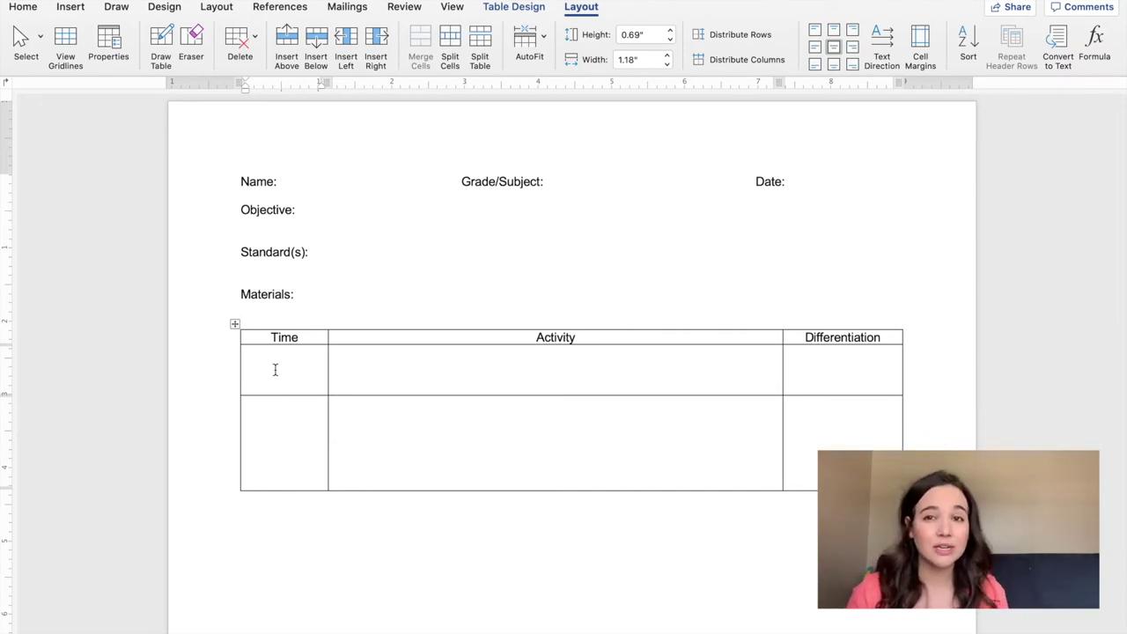
Enter '5 min' and 'Bell work/Quick Start:' in the first row's Time and Activity cells
text(5 min)
key(Tab)
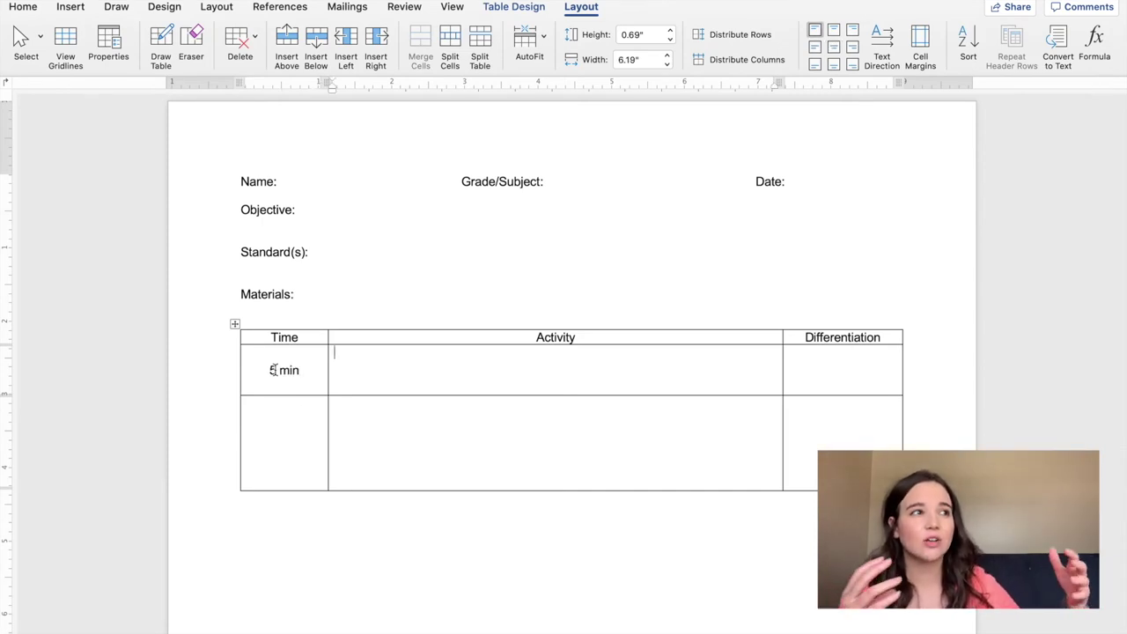
text(Be)
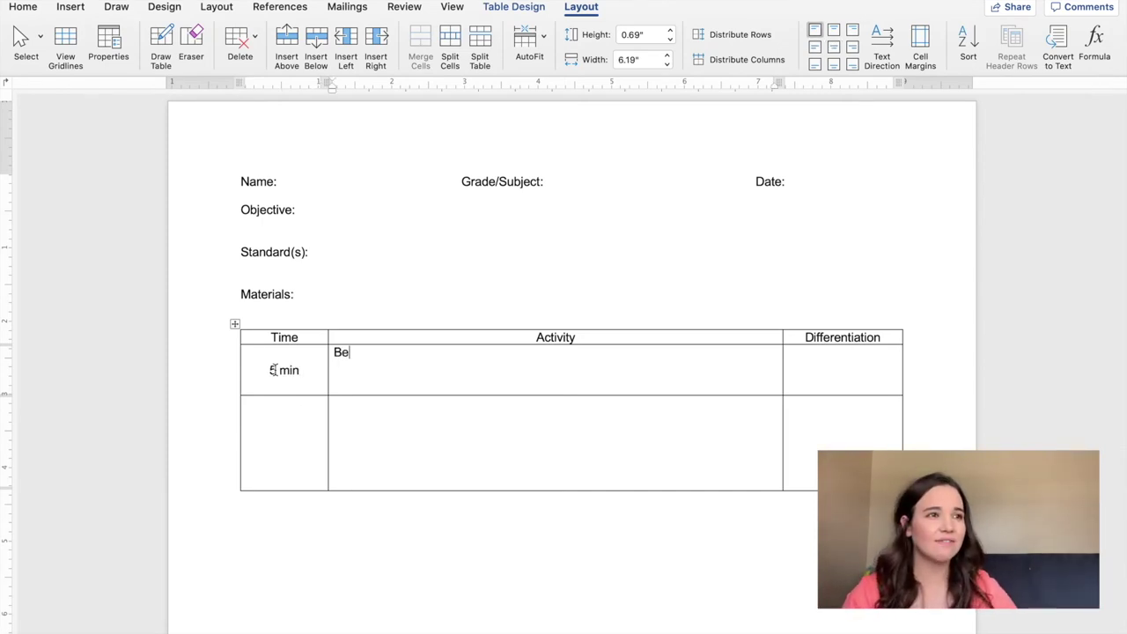
text(ll work)
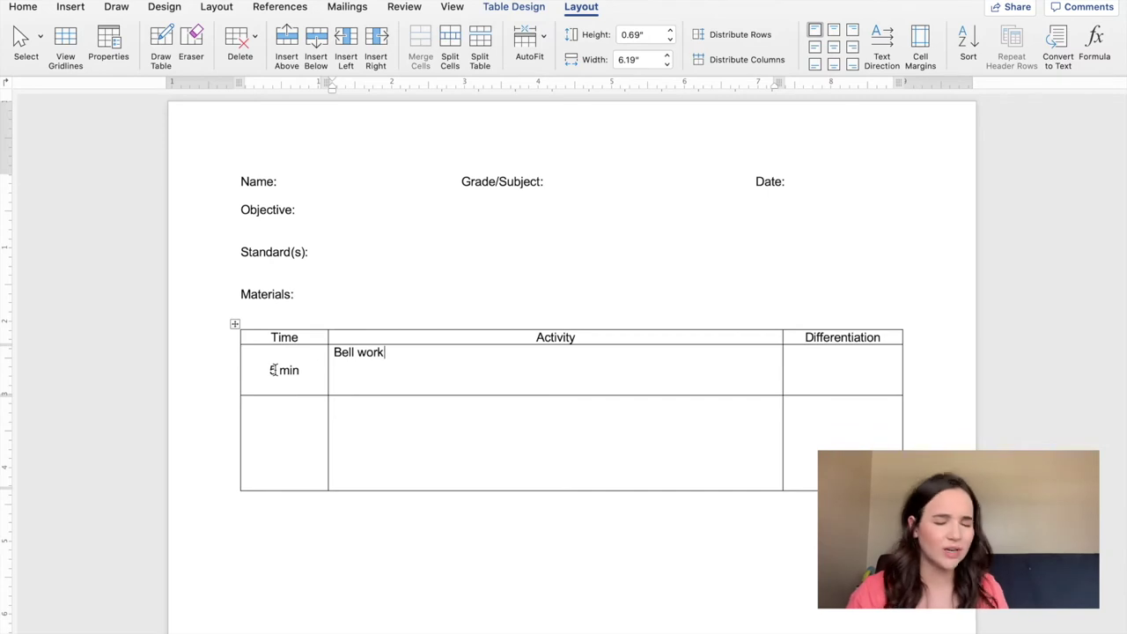
text(/Wui)
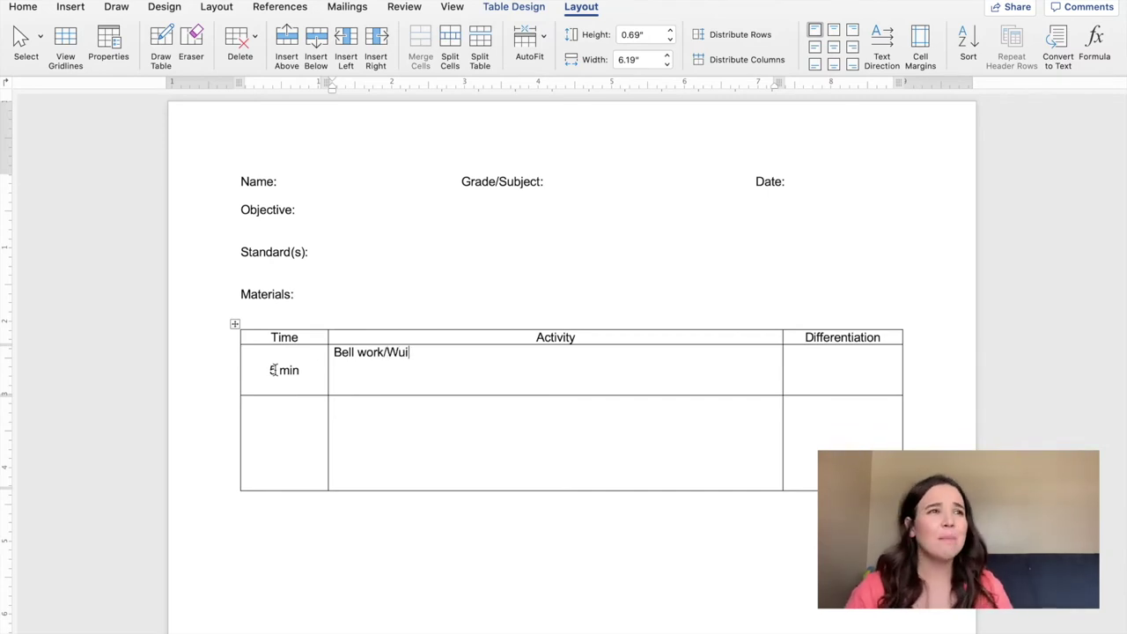
key(BackSpace)
key(BackSpace)
key(BackSpace)
text(Qui)
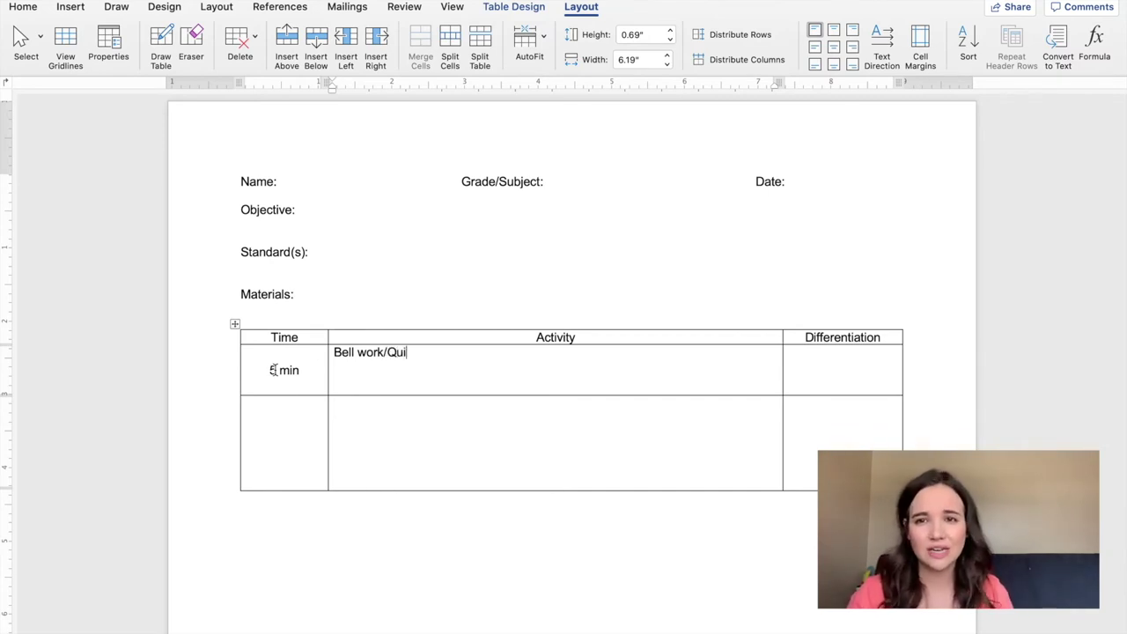
text(ck Sat)
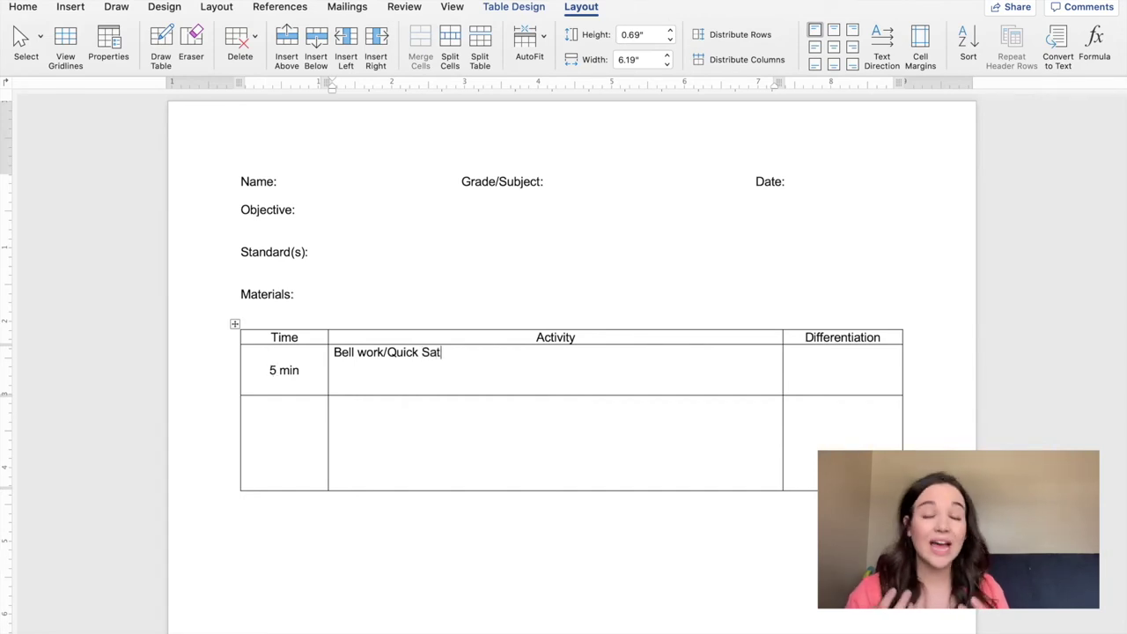
key(BackSpace)
key(BackSpace)
text(tart:)
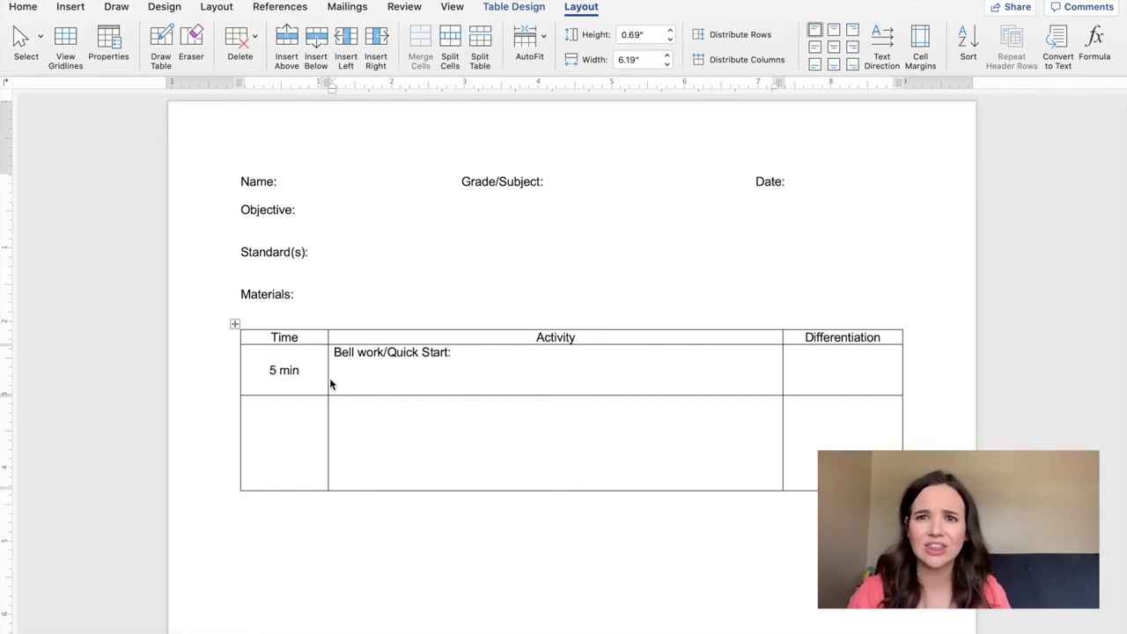
Type 'Writing on the board...' in the first row's Differentiation cell
click(798, 368)
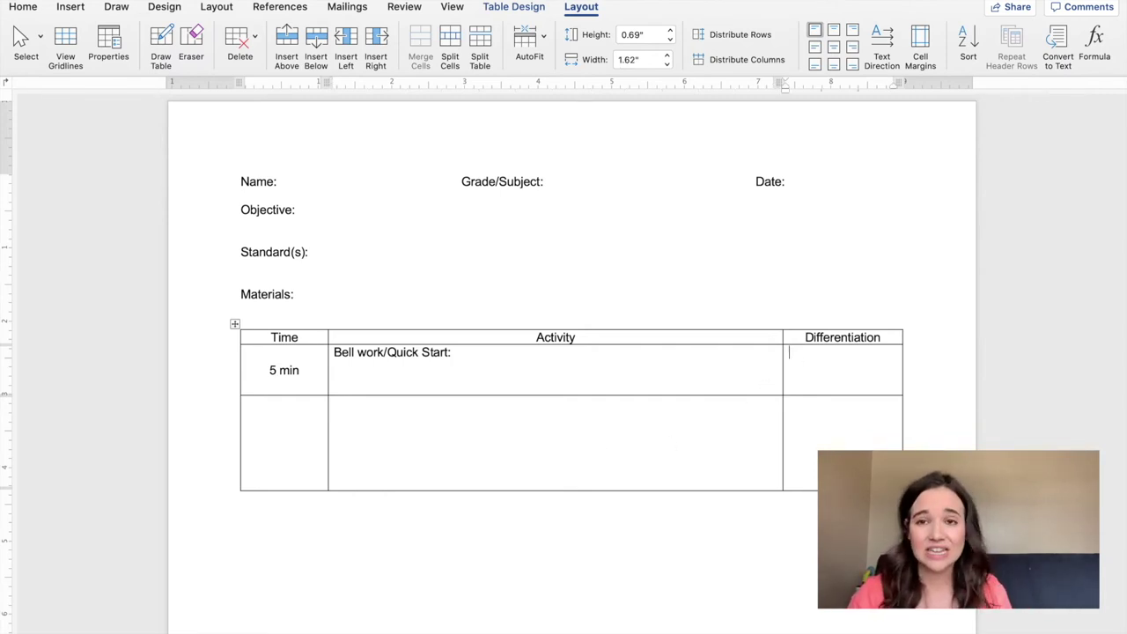
text(Writing o)
text(n the board)
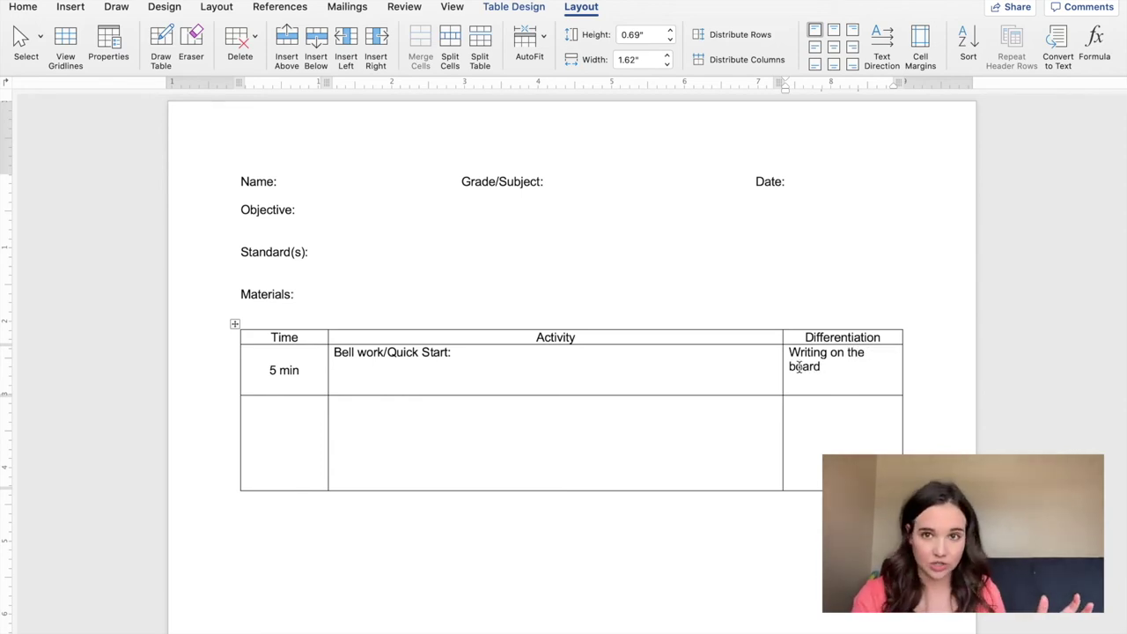
text(...)
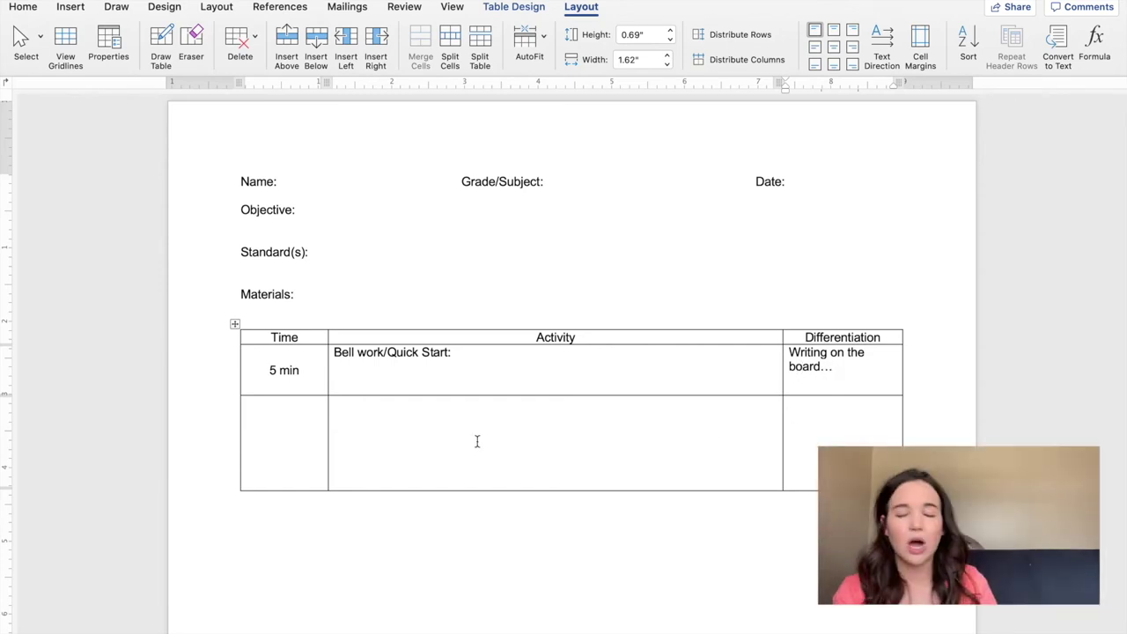
click(297, 449)
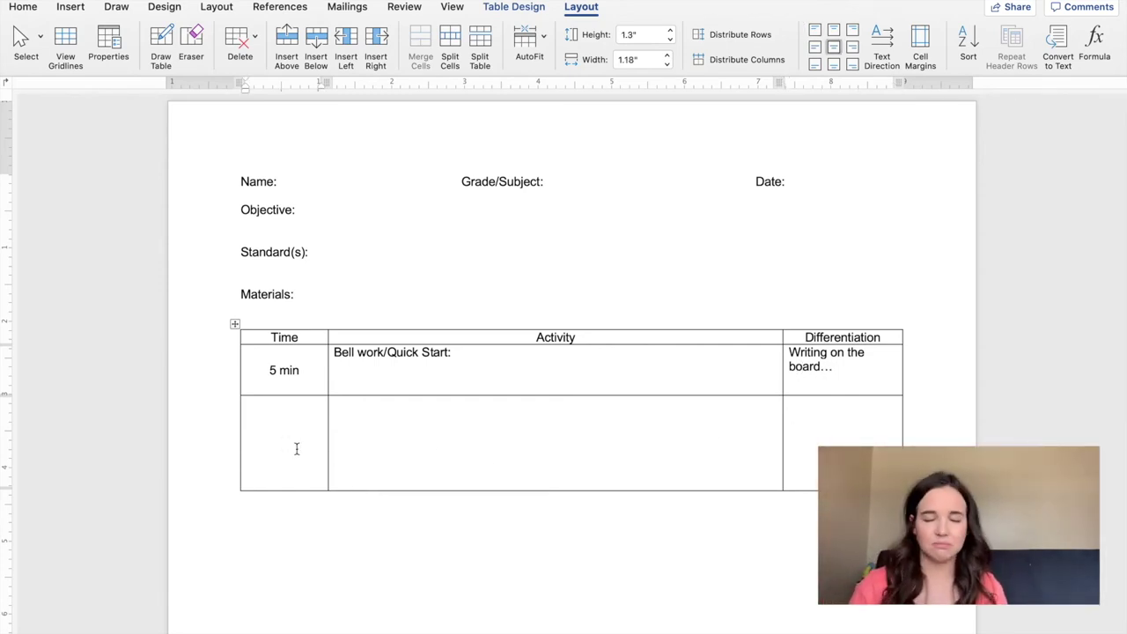
Fill row 2 with '45 min', 'Lesson Activity' and 'IEP guidelines', then add a blank row
text(45 min)
click(449, 427)
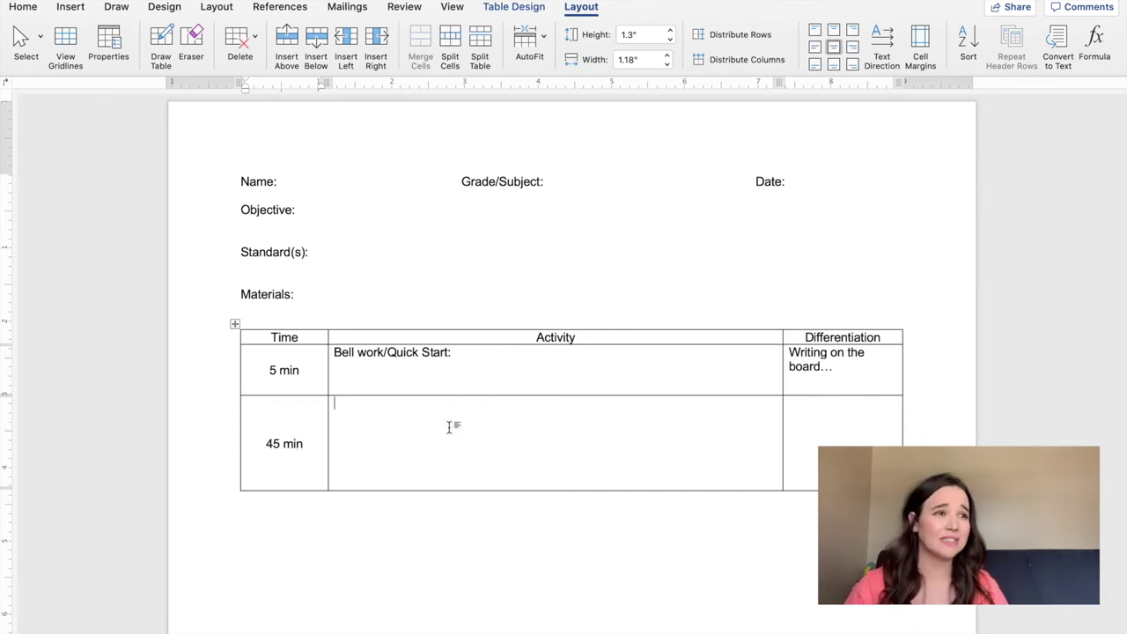
text(Lesson ACti)
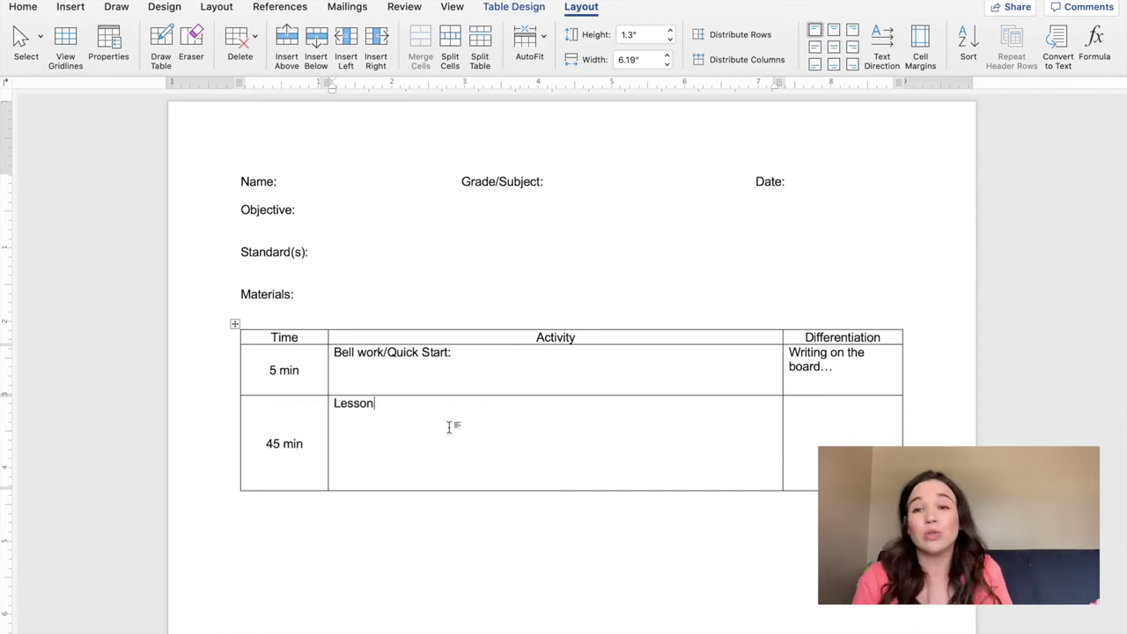
key(BackSpace)
key(BackSpace)
key(BackSpace)
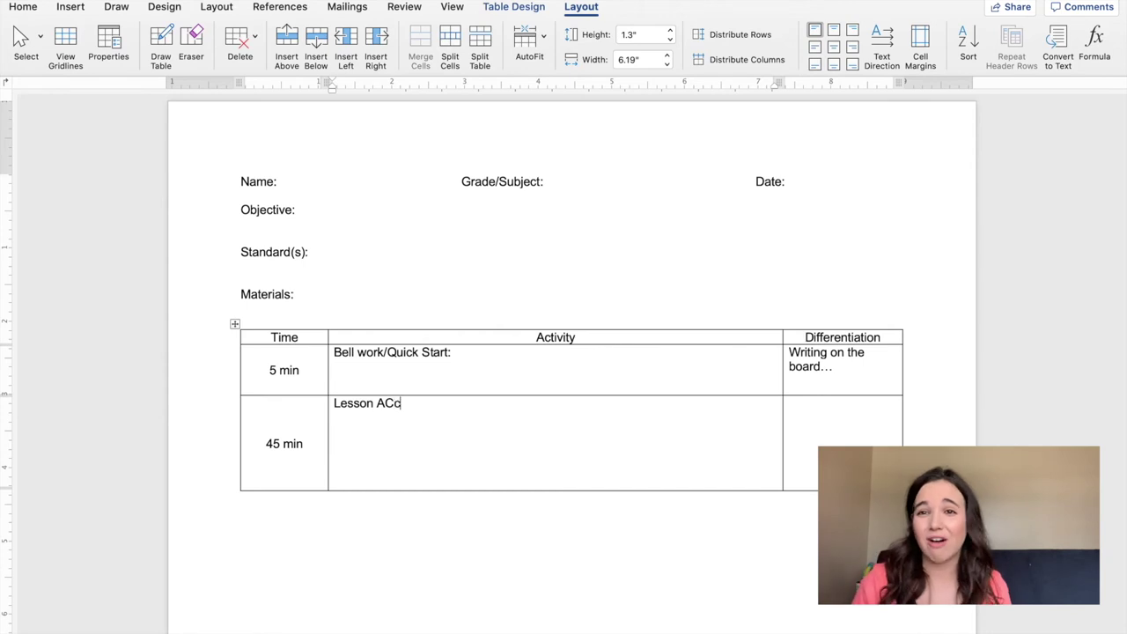
text(ctivity )
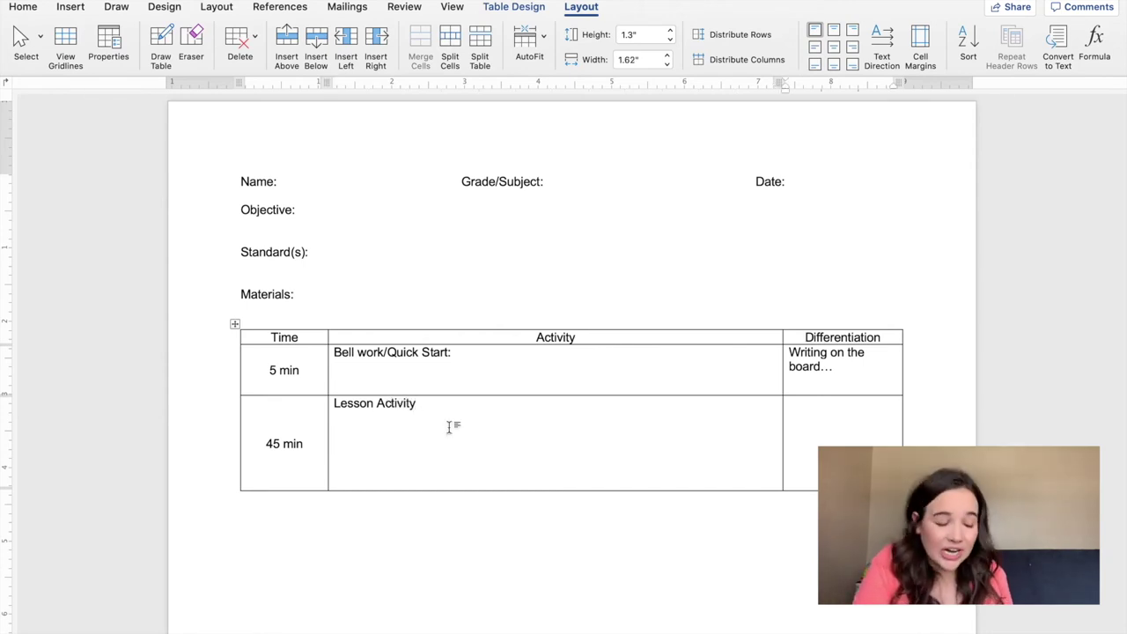
text(IEP)
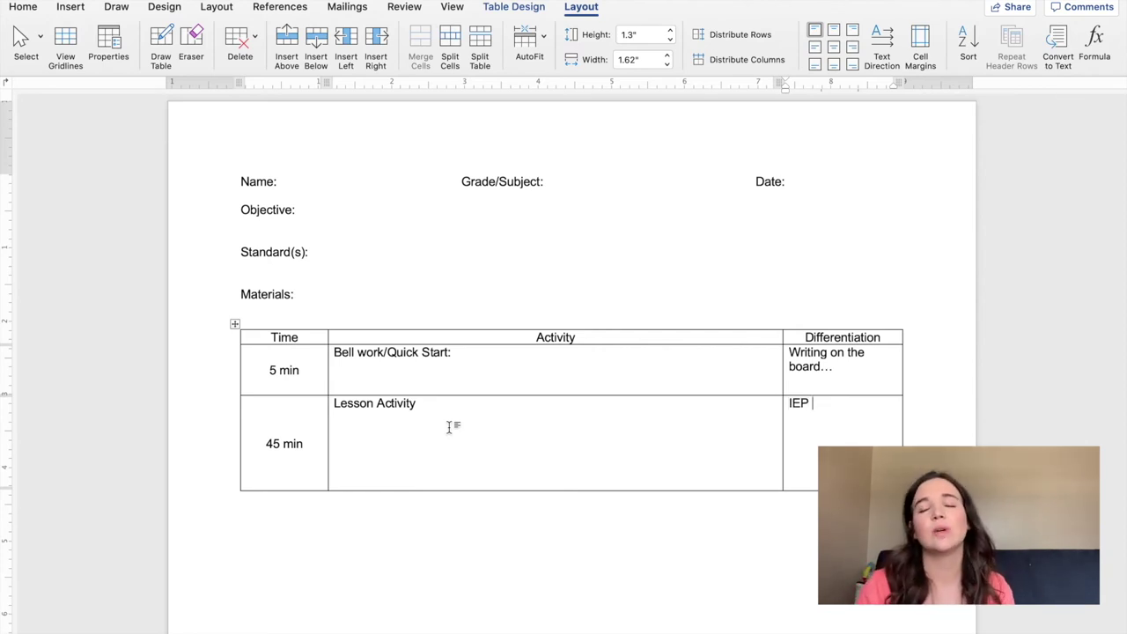
text( guidelines)
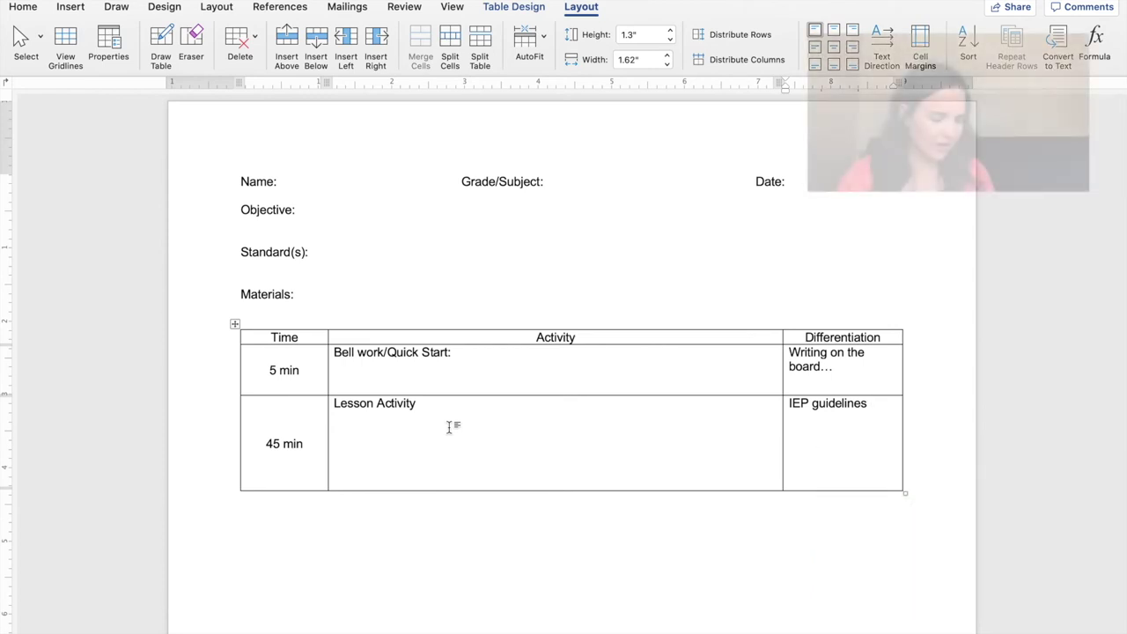
key(Tab)
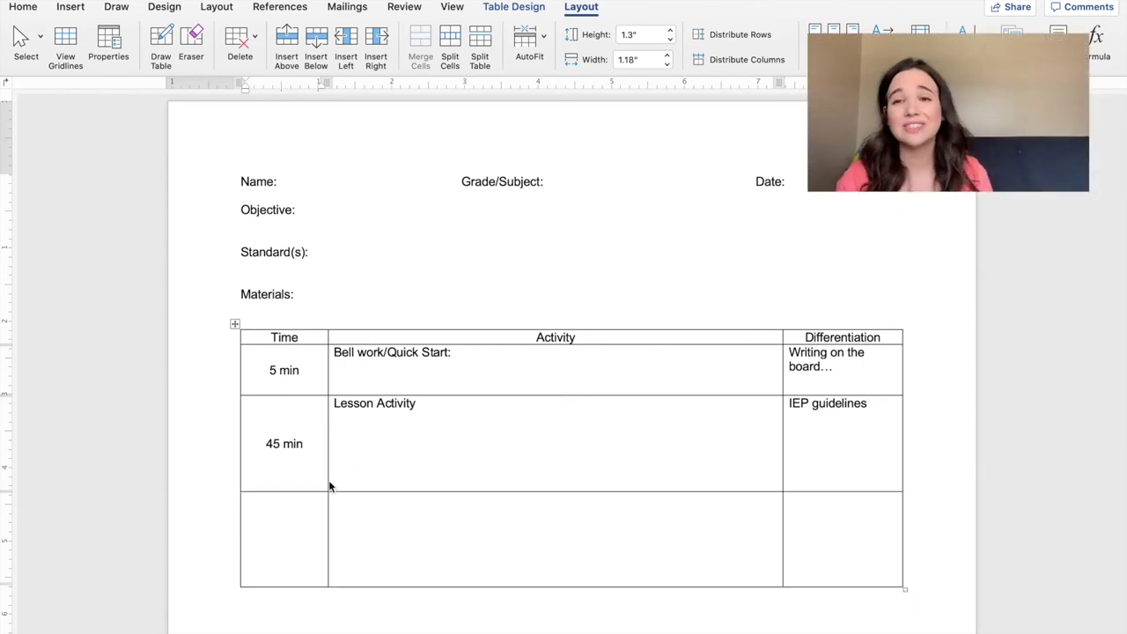
Fill the new last row with '5 min', 'Exit Ticket' and 'writing on board'
text(5 min)
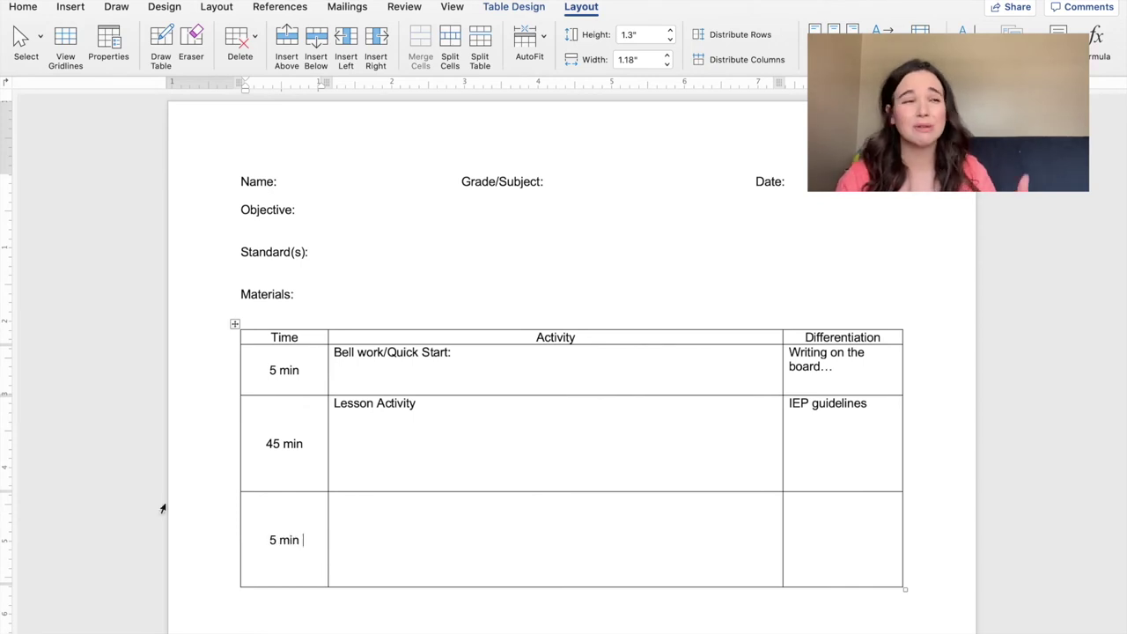
click(429, 515)
text(Exi)
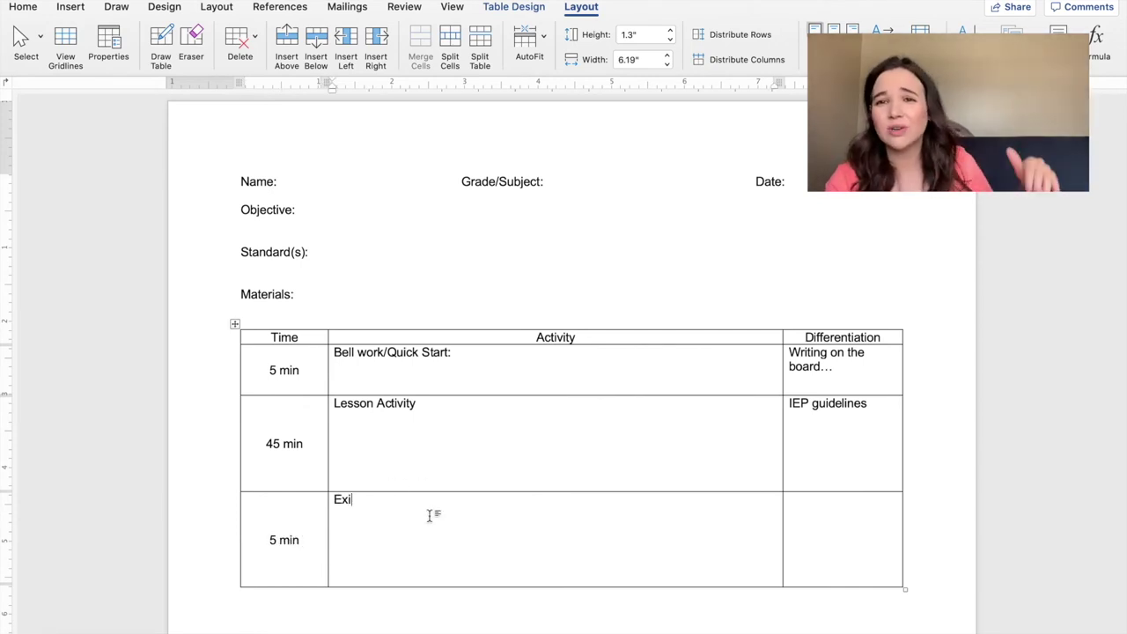
text(t Ticket)
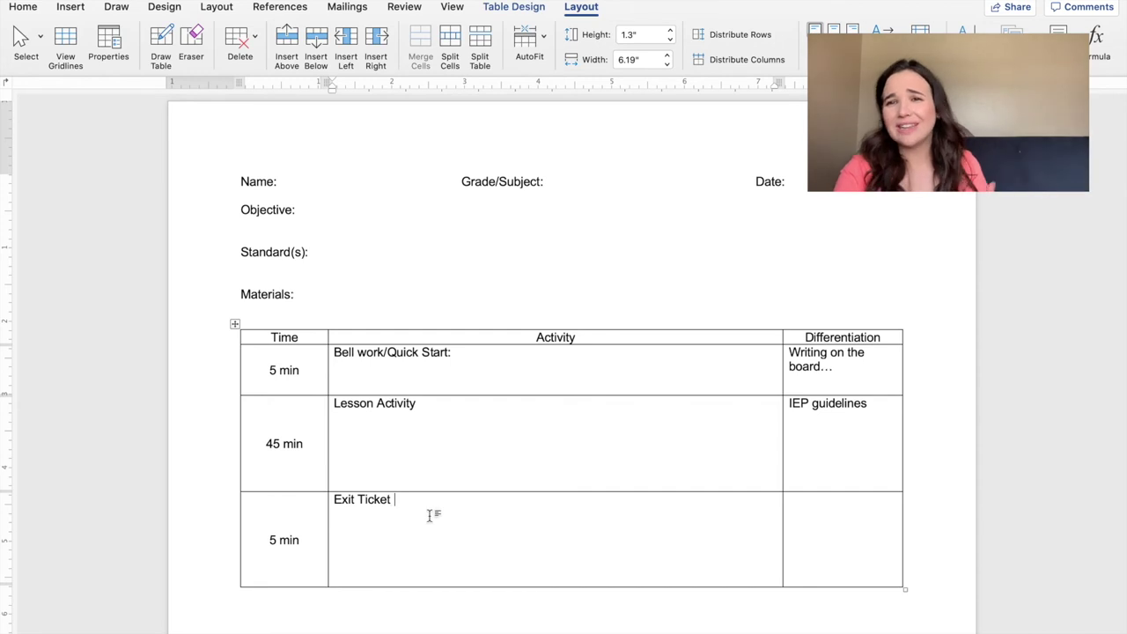
key(Tab)
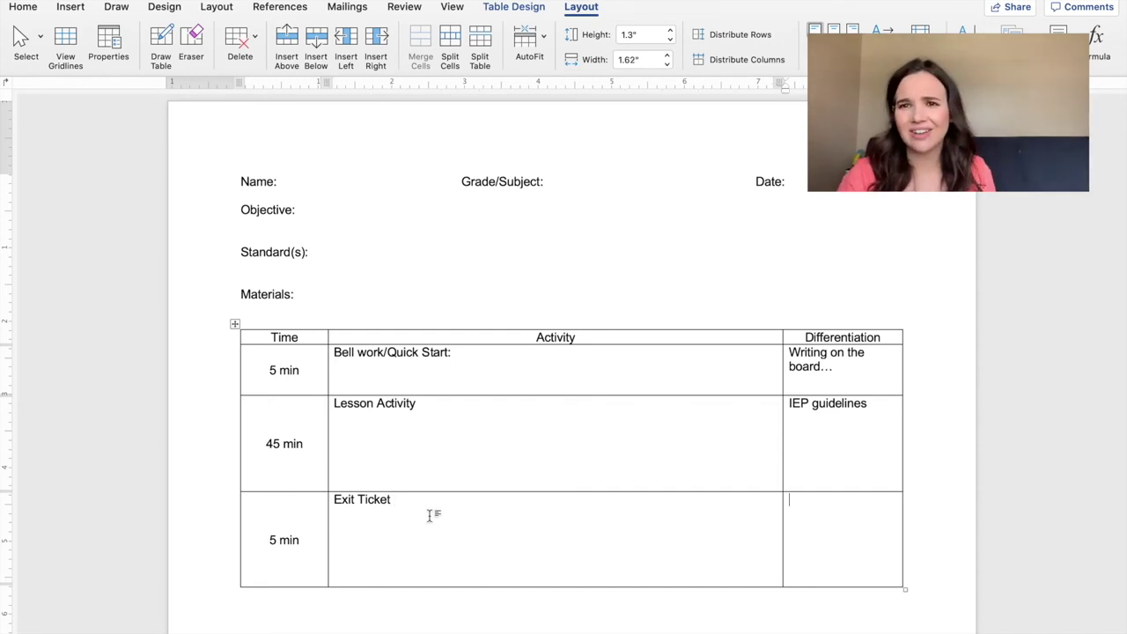
scroll(584, 532, down, 1)
text(writing)
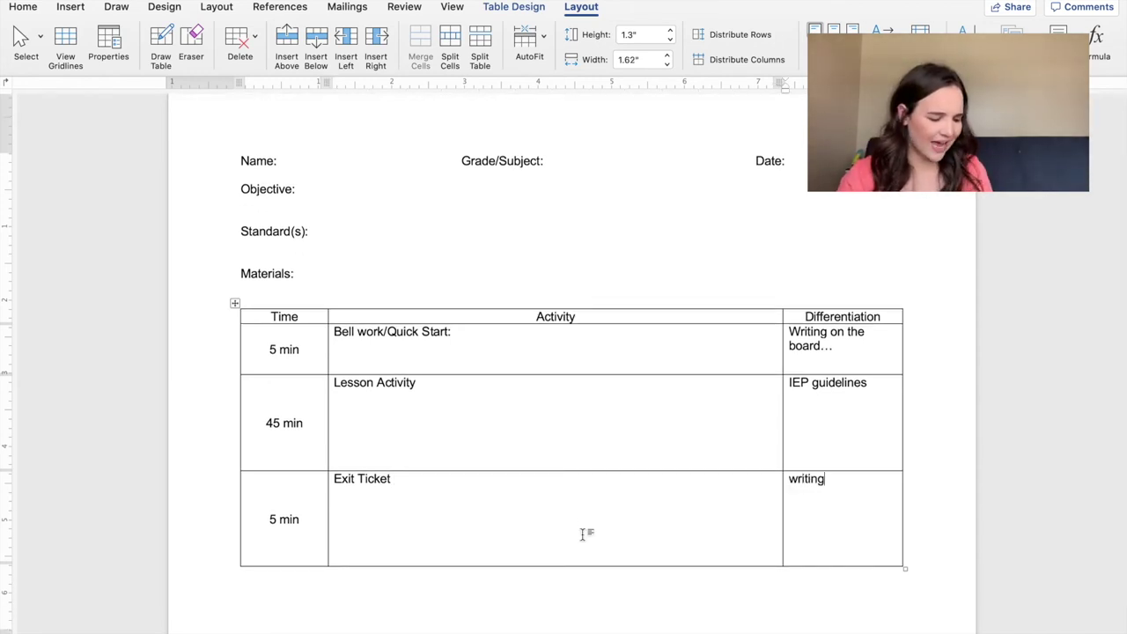
text( on board)
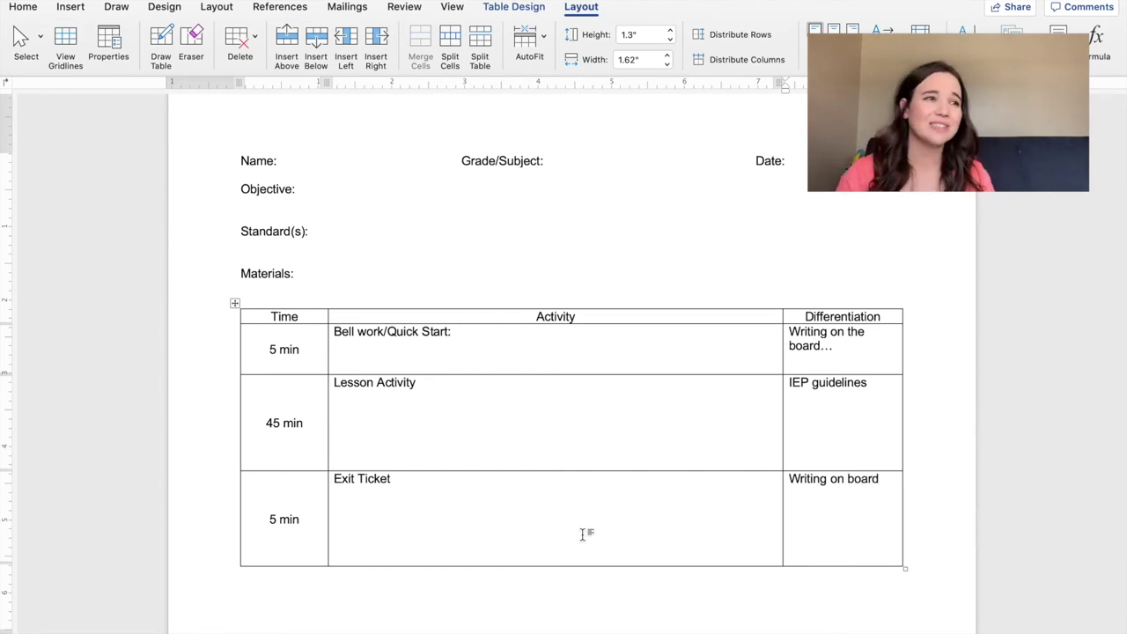
scroll(652, 519, down, 3)
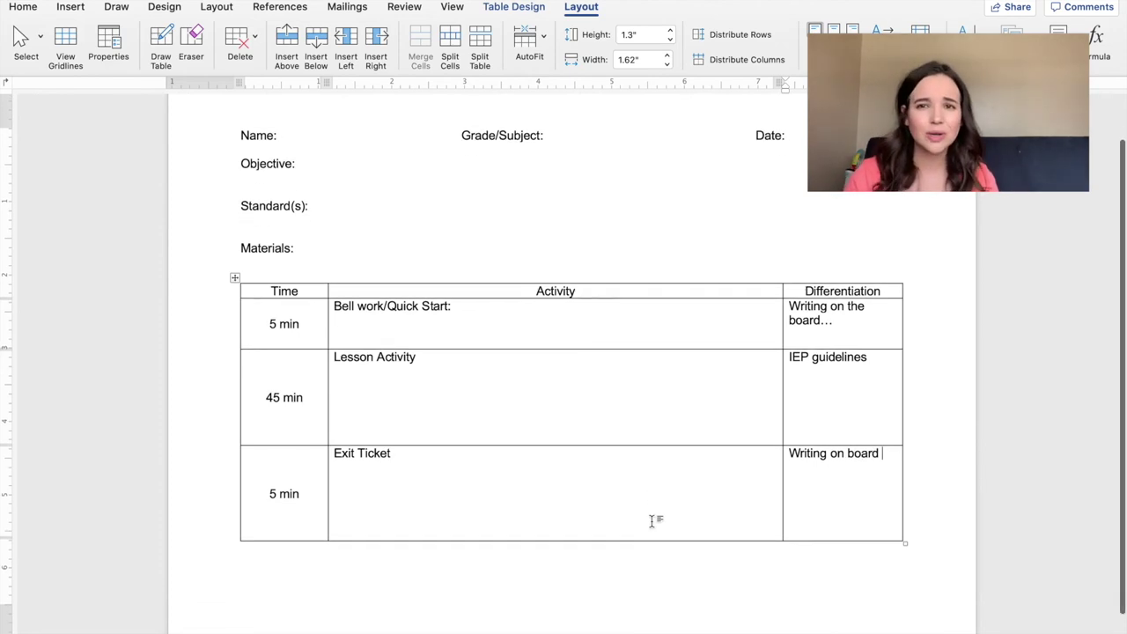
scroll(657, 518, up, 1)
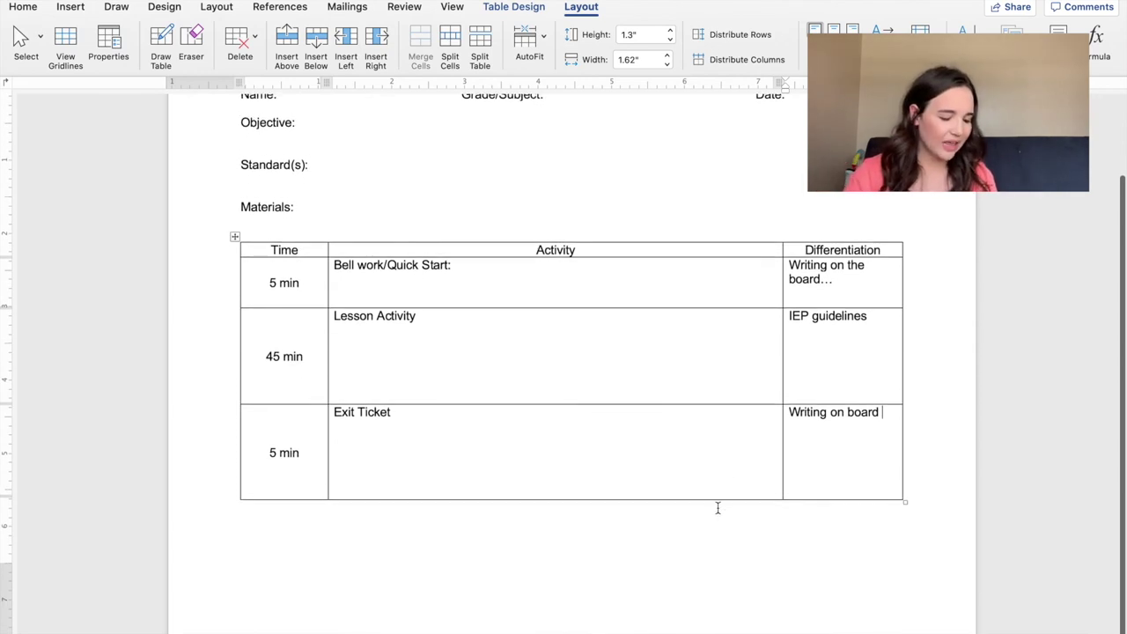
click(615, 573)
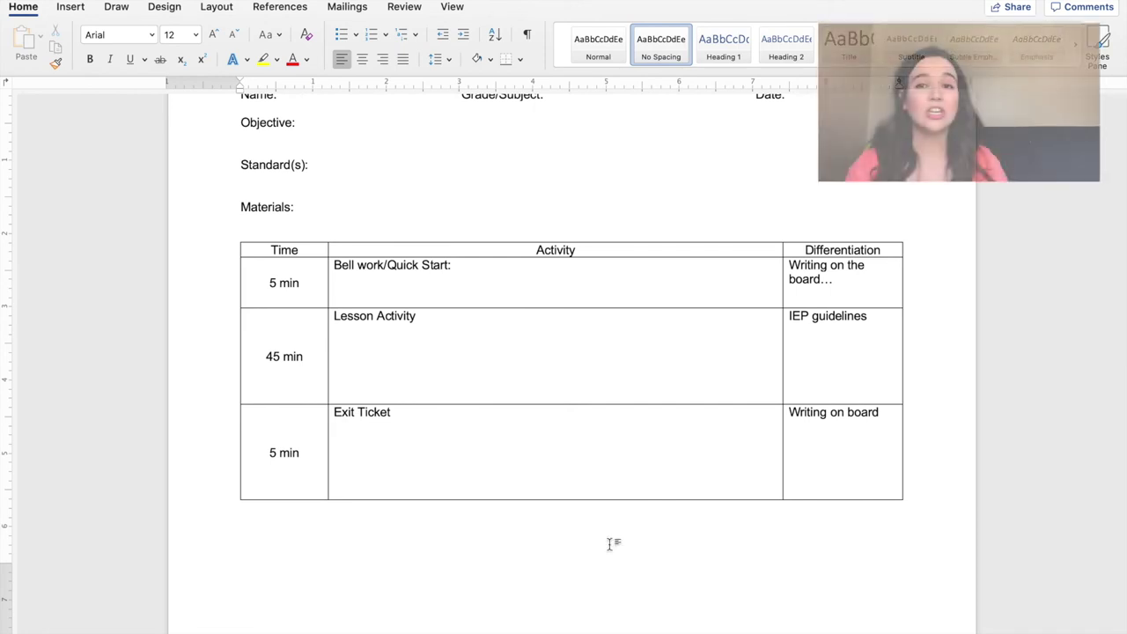
Append ': Each activity will have its own row and description.' to Lesson Activity, correcting it's to its
click(508, 347)
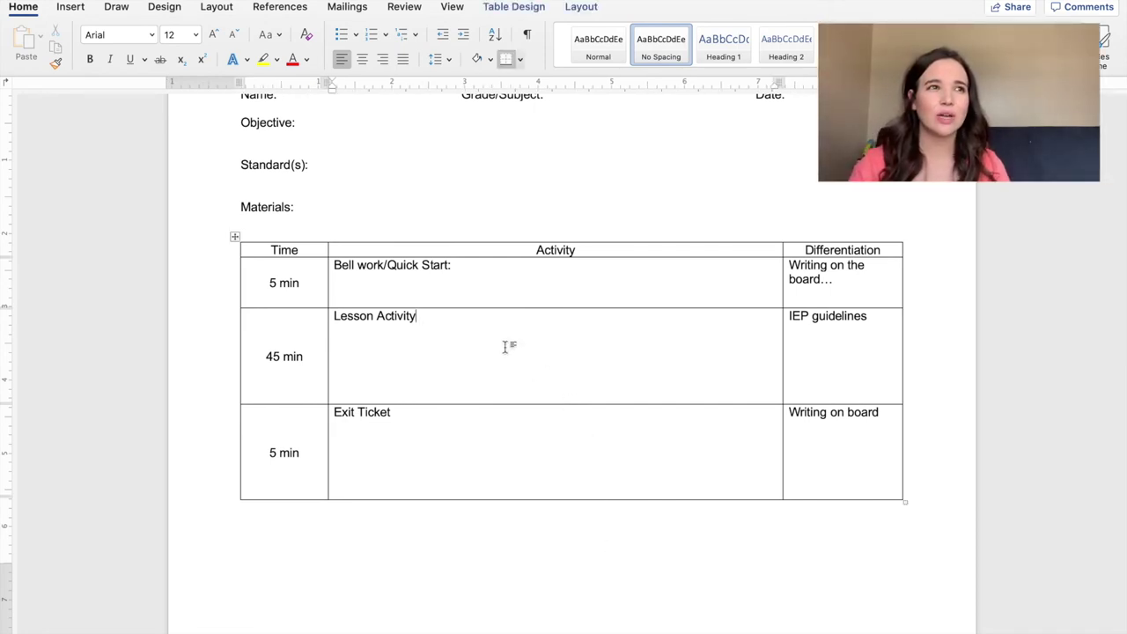
text(: )
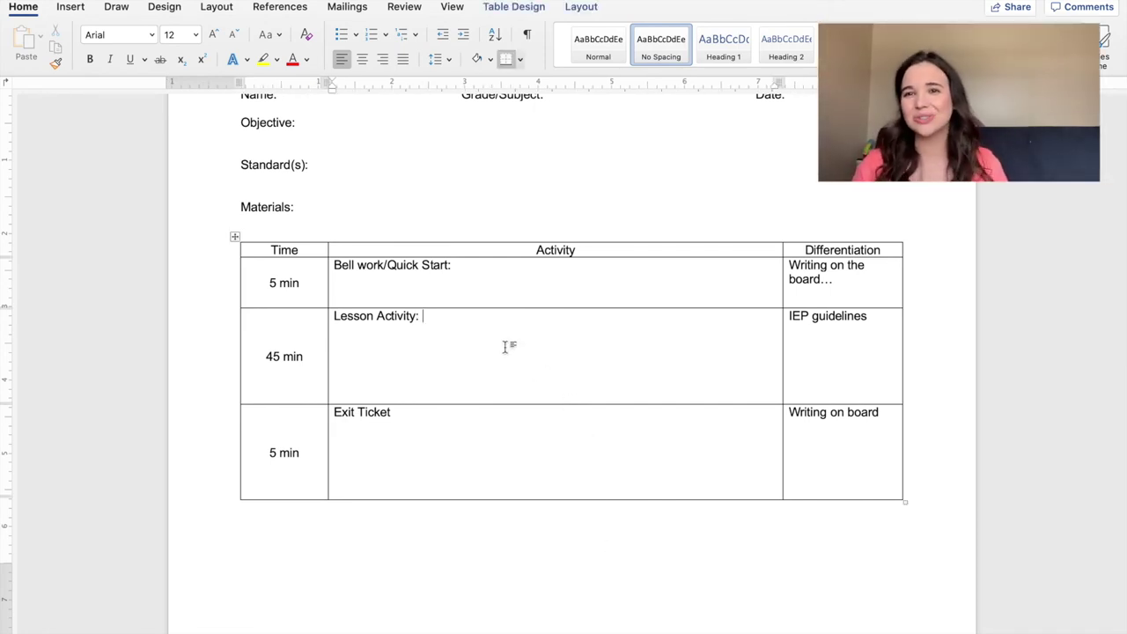
text(Each act)
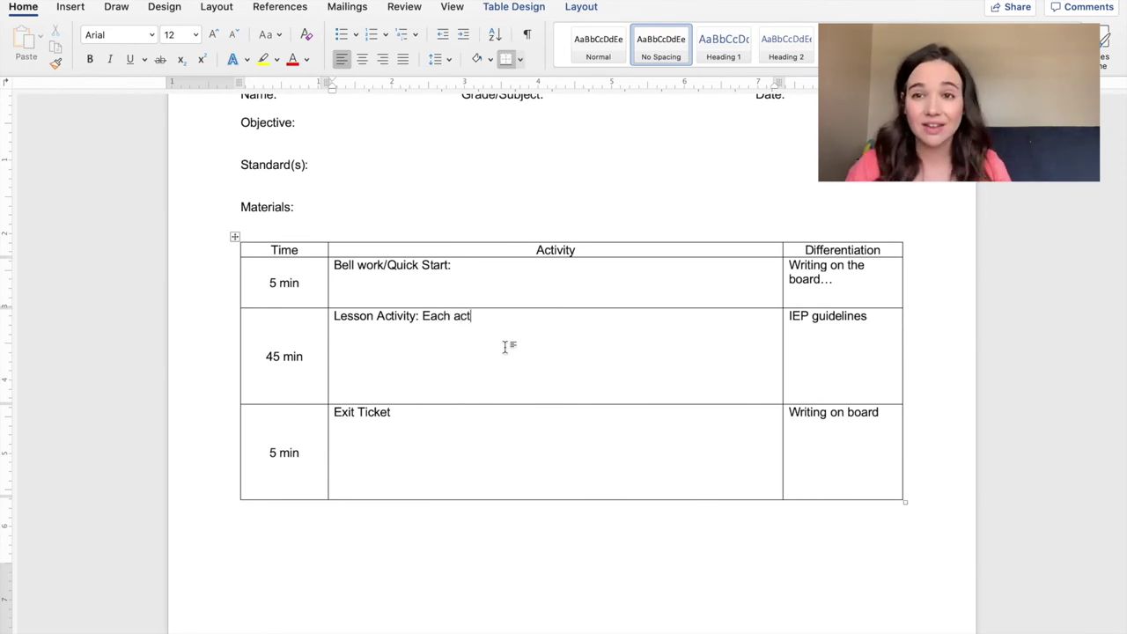
text(ivity will hav)
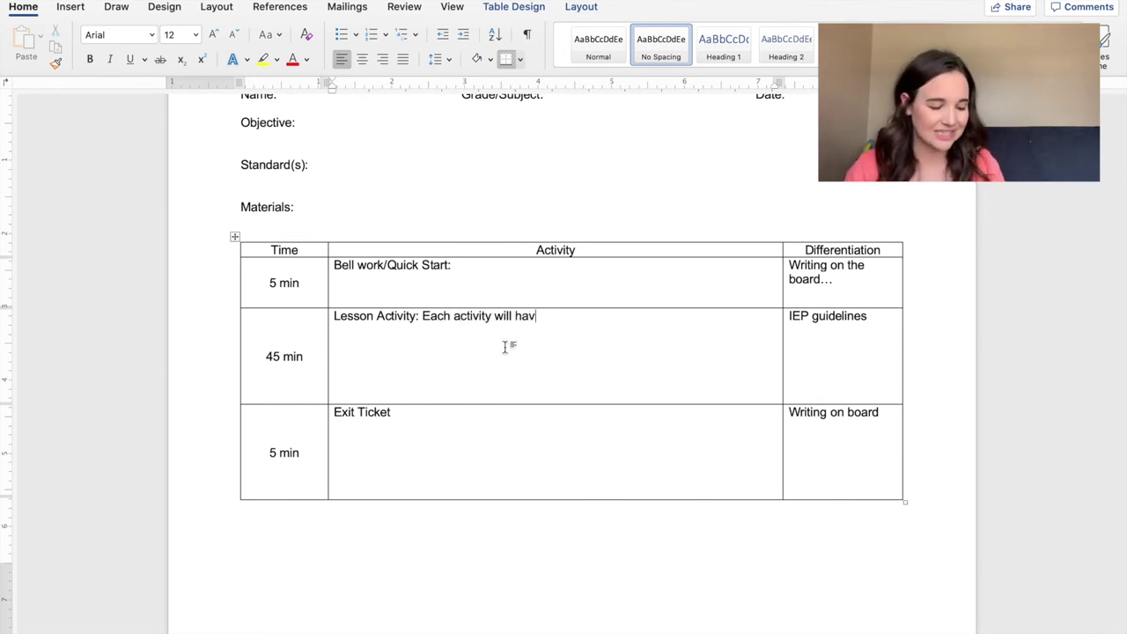
text(e it's own )
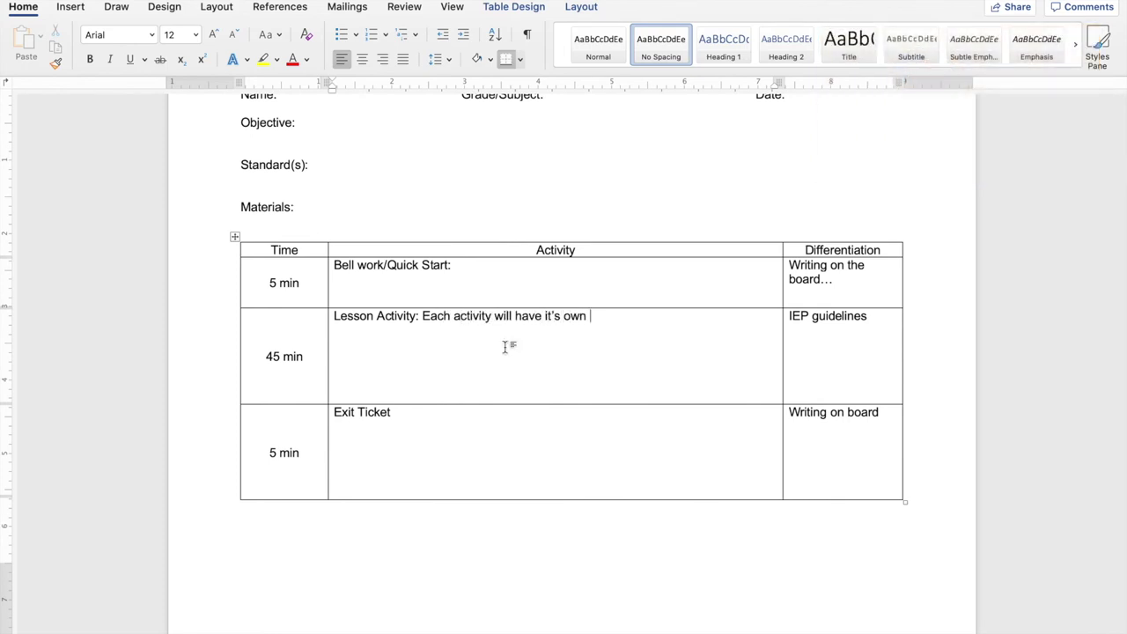
text(row and )
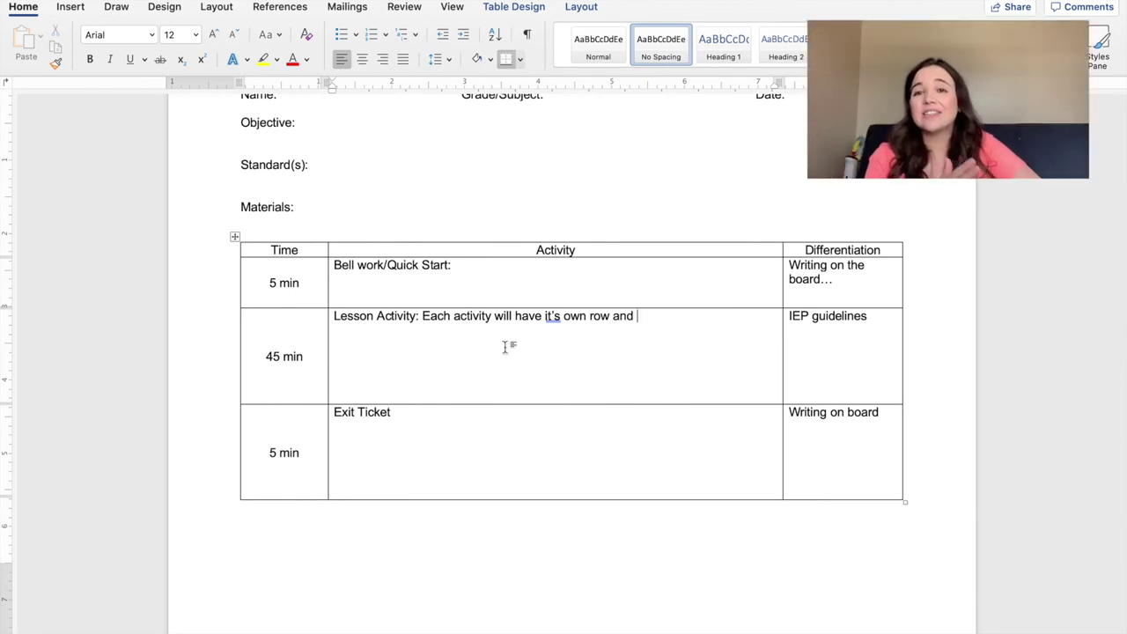
text(description.)
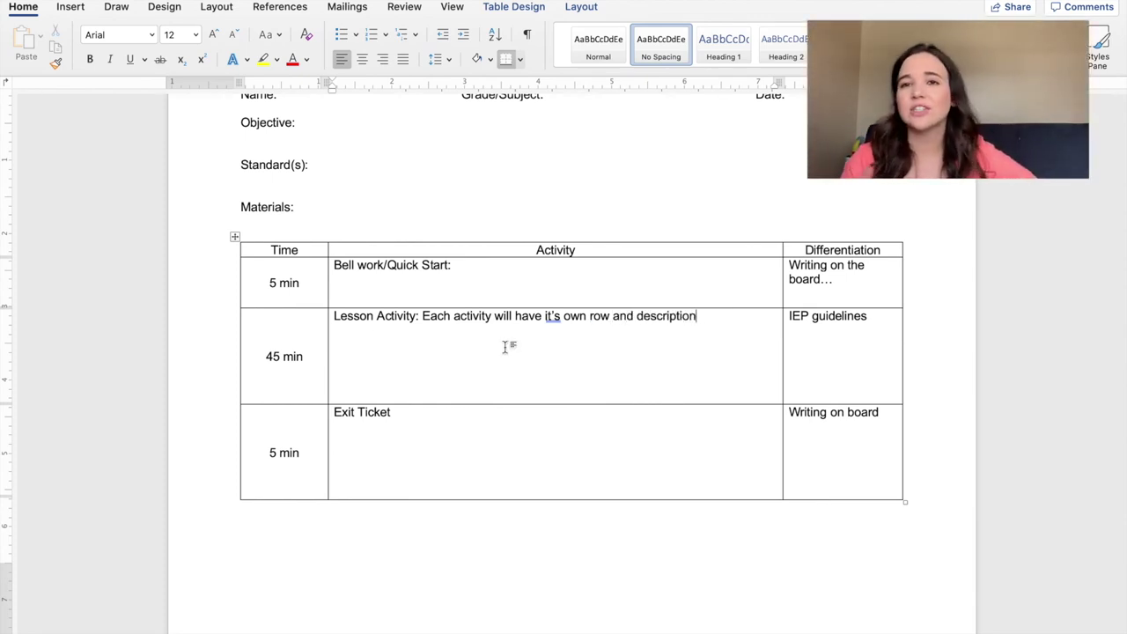
right_click(553, 315)
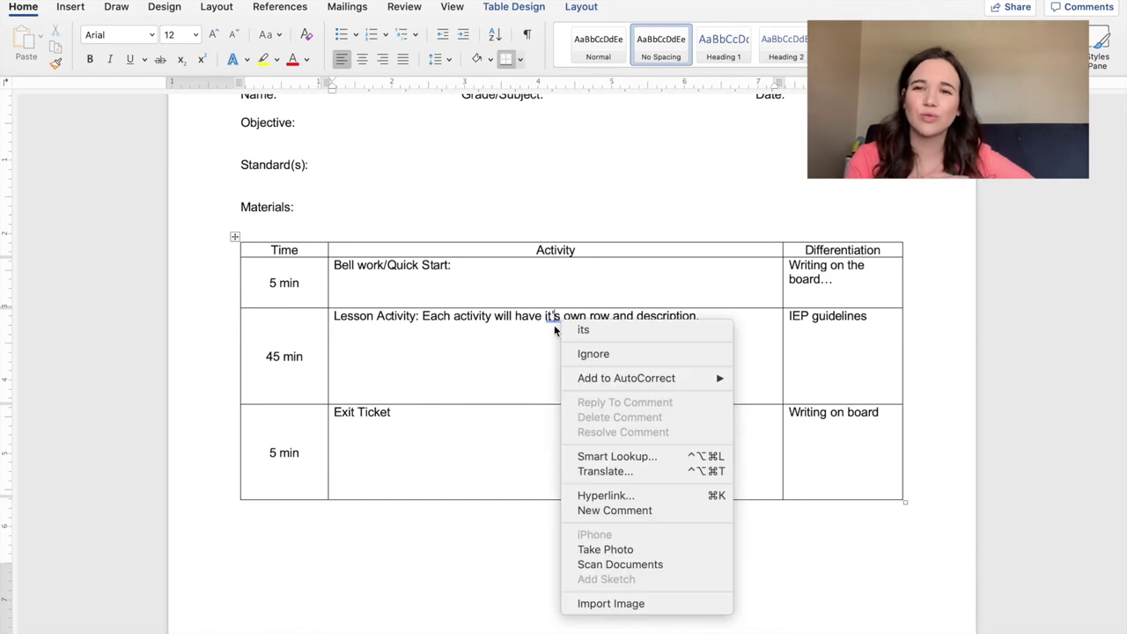
click(568, 331)
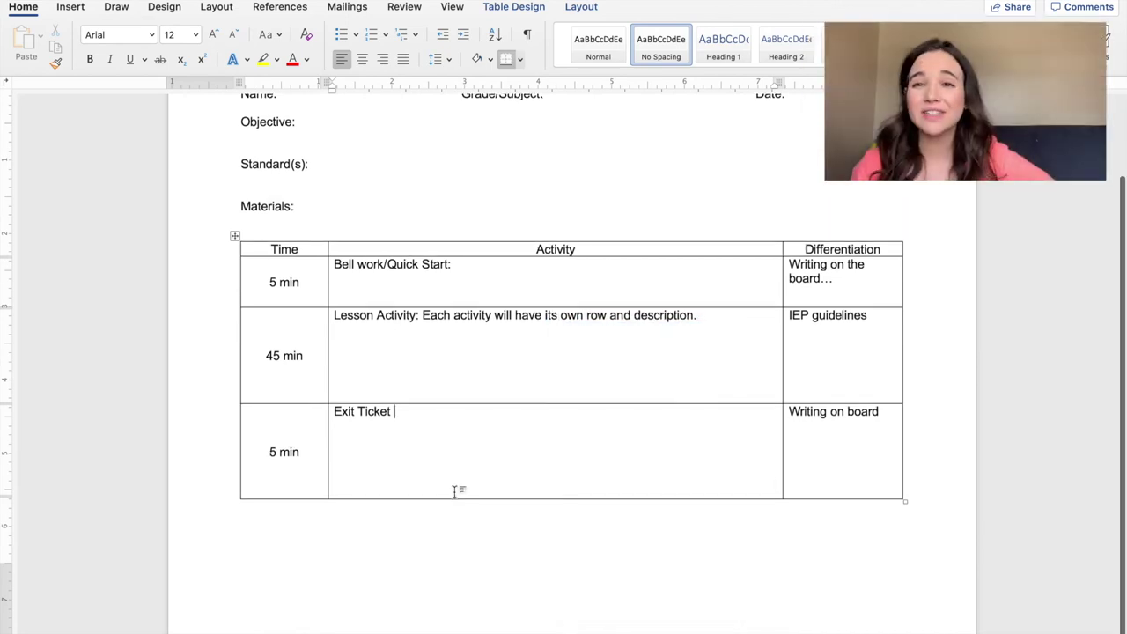
click(392, 549)
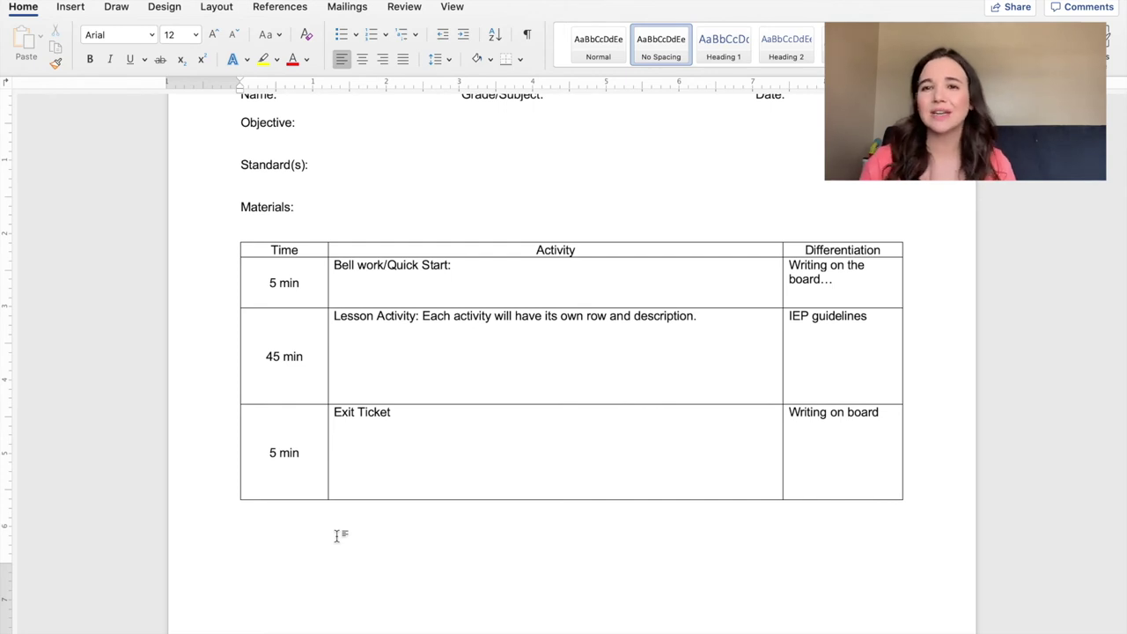
Below the table, type 'Assessment: How will you assess to make sure your students are learning'
text(Ass)
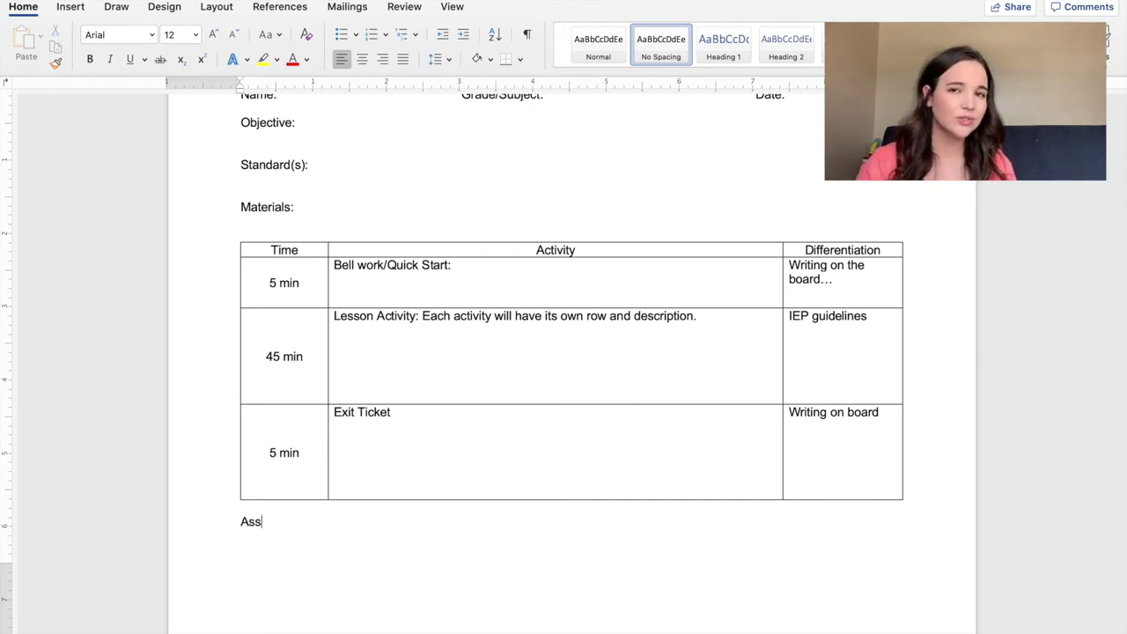
text(essment)
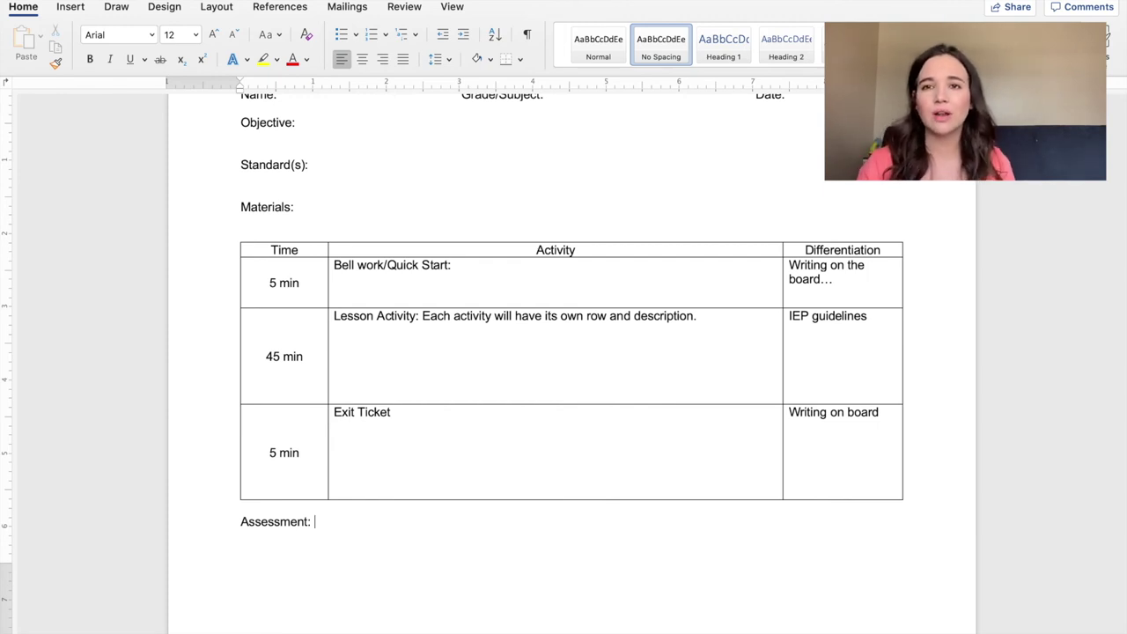
text(: How wi)
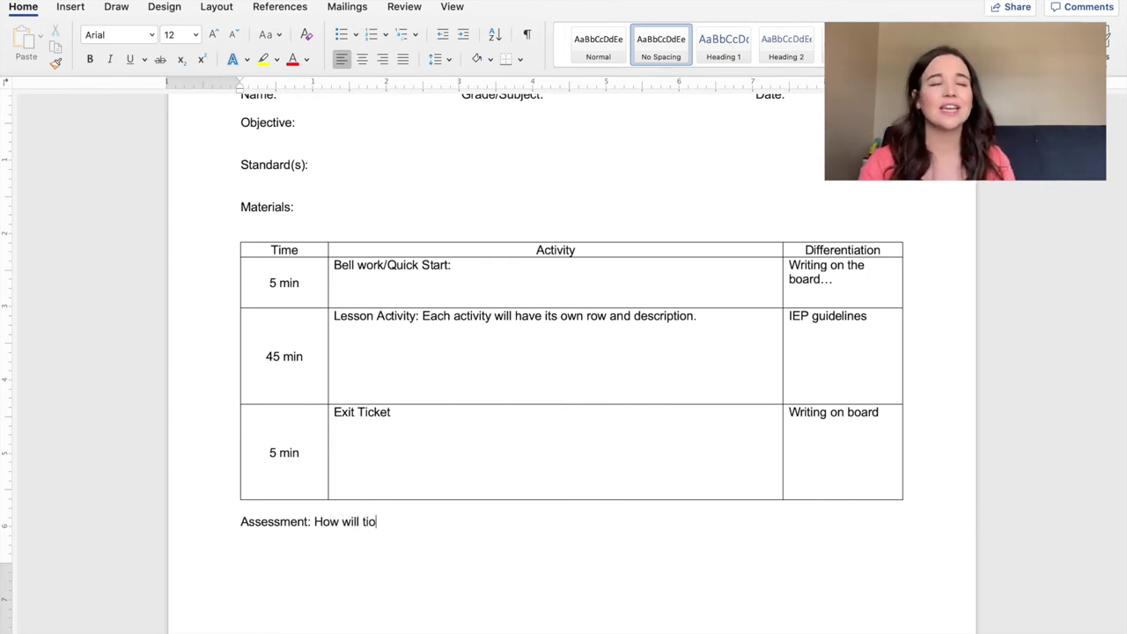
text(ll you ass)
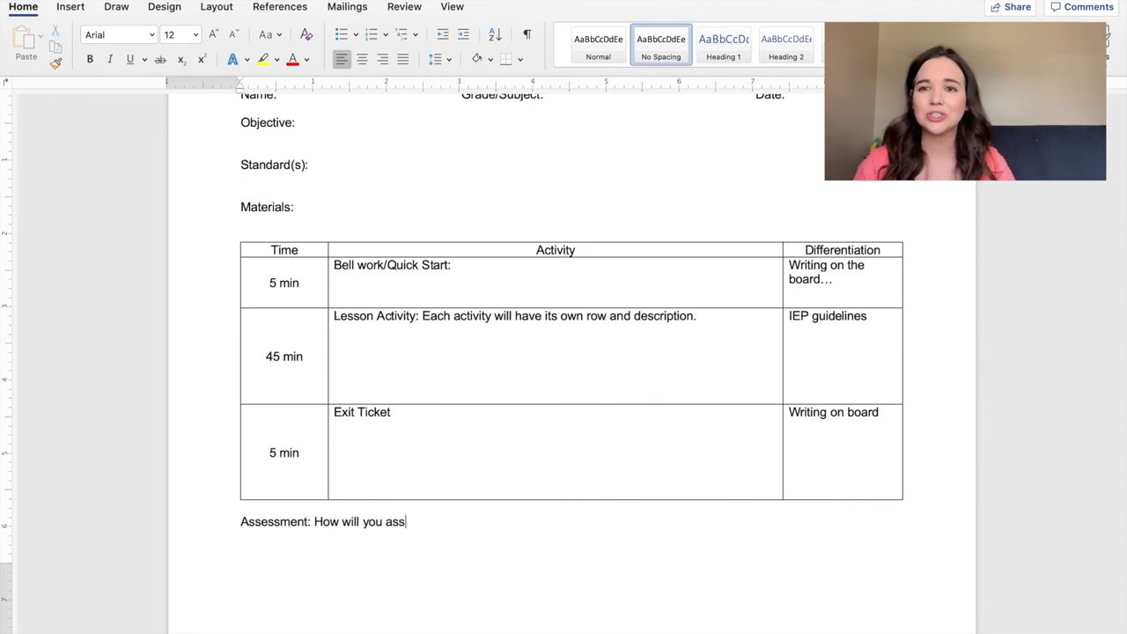
text(ess to make)
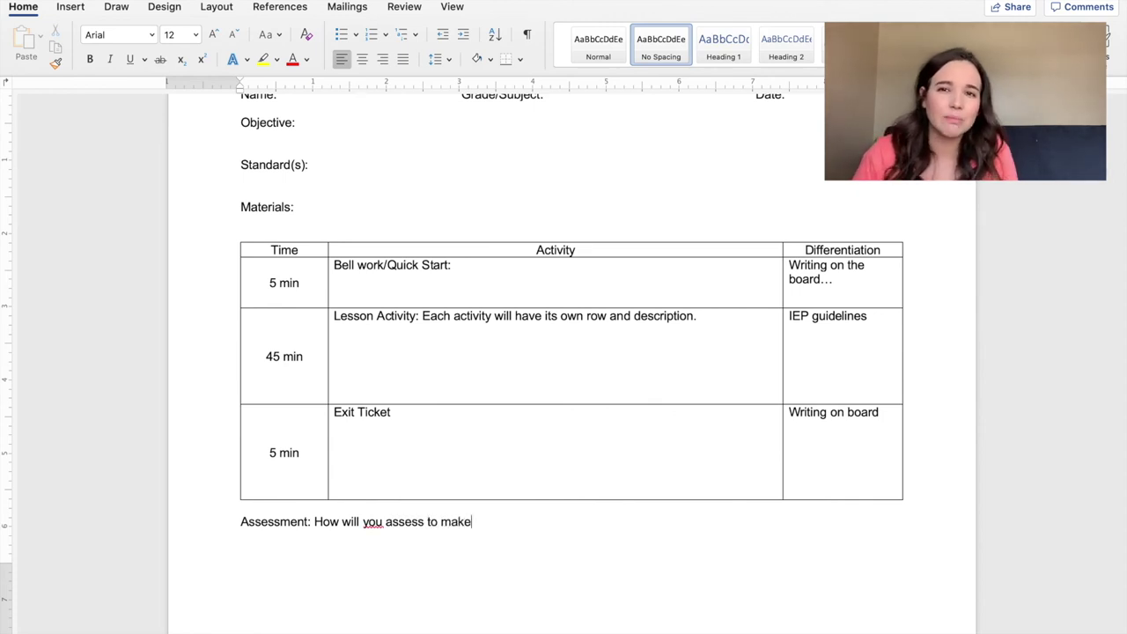
text( sure you)
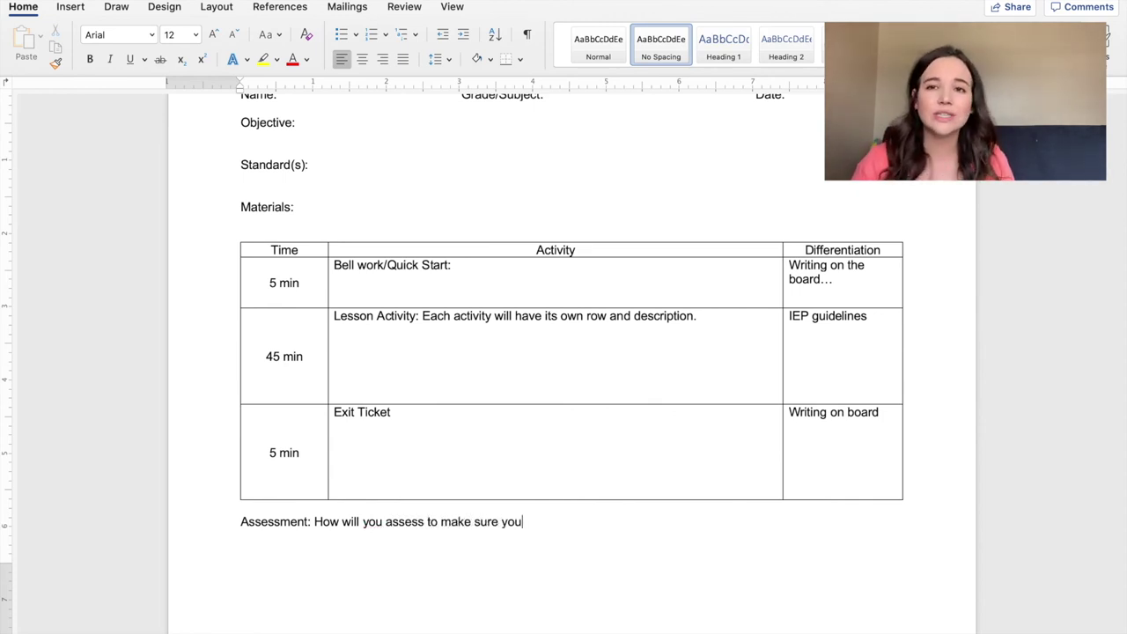
text(r stu)
key(BackSpace)
text(tudents)
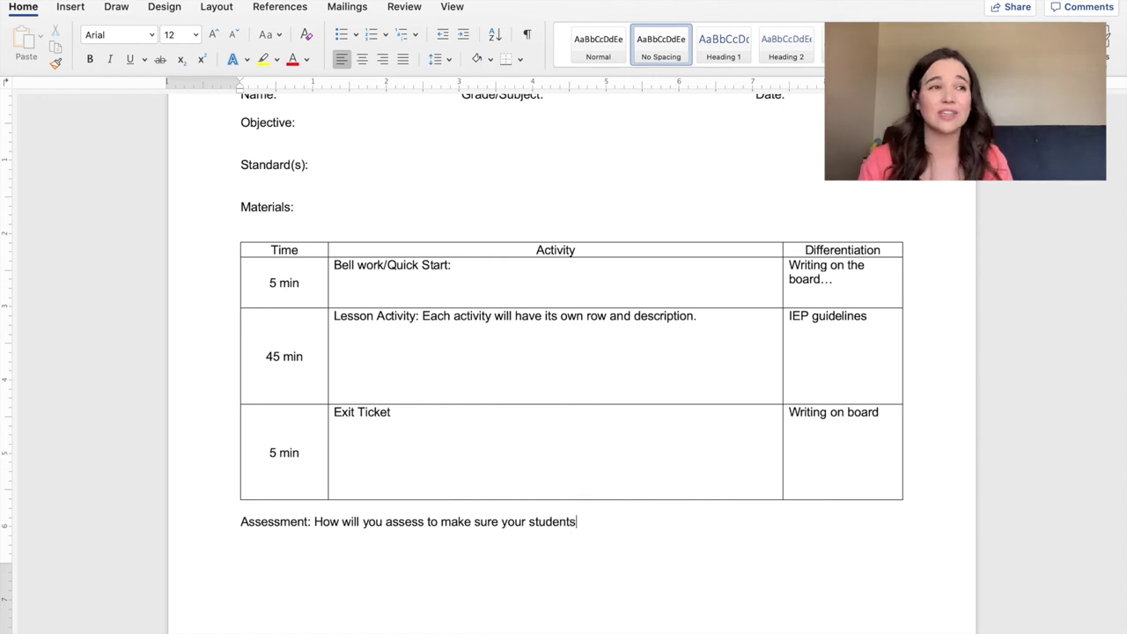
text( have)
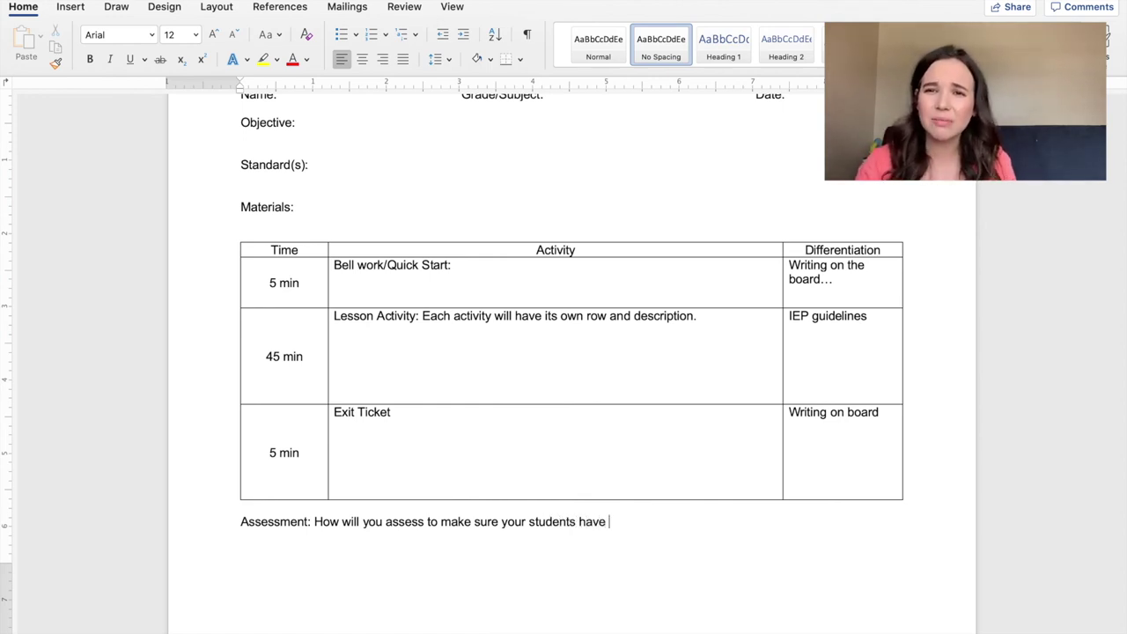
key(BackSpace)
key(BackSpace)
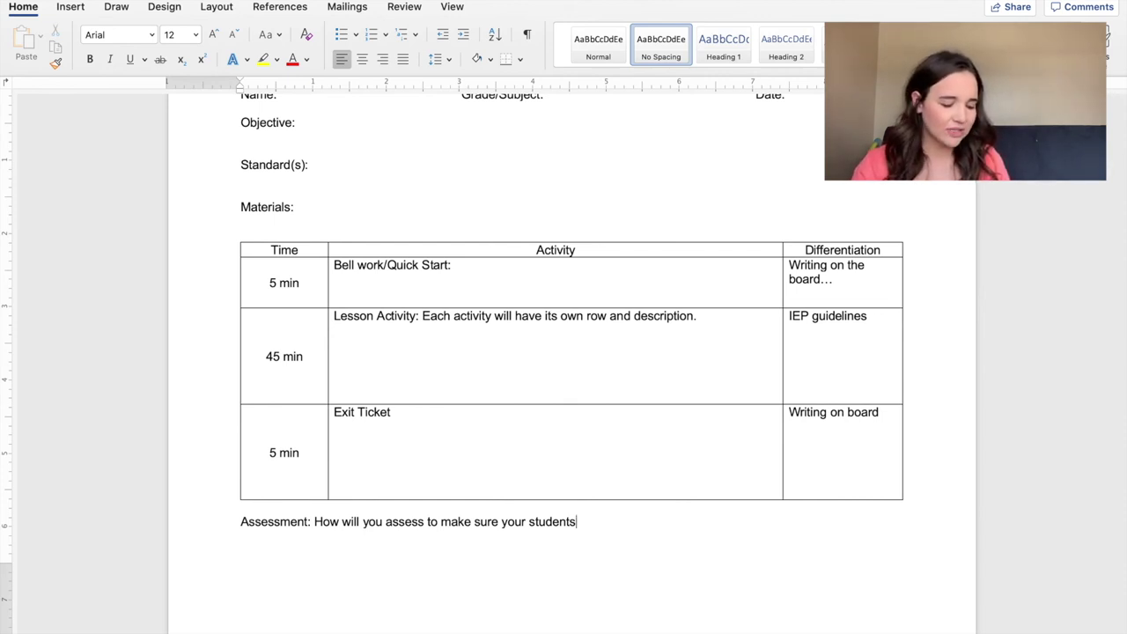
key(BackSpace)
text(are learn)
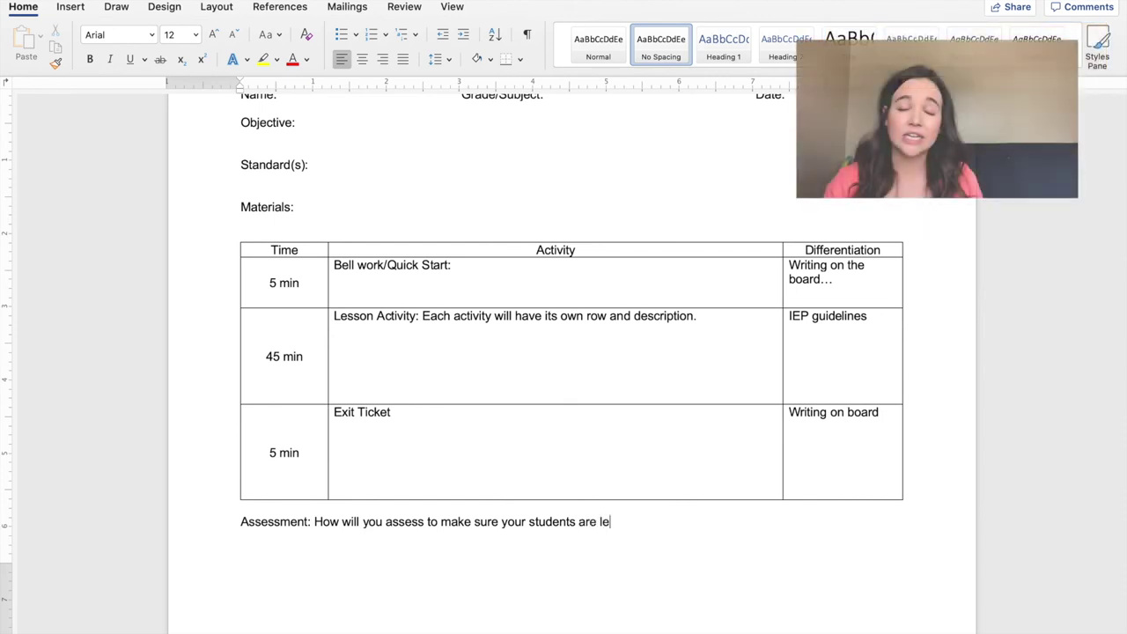
text(ing?)
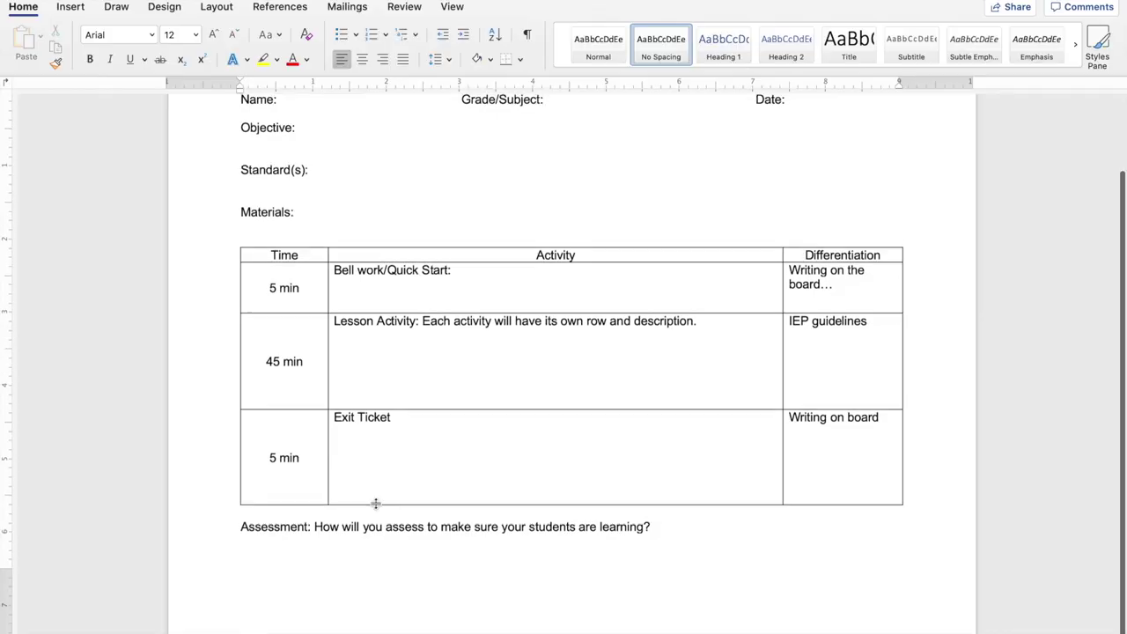
scroll(378, 503, up, 1)
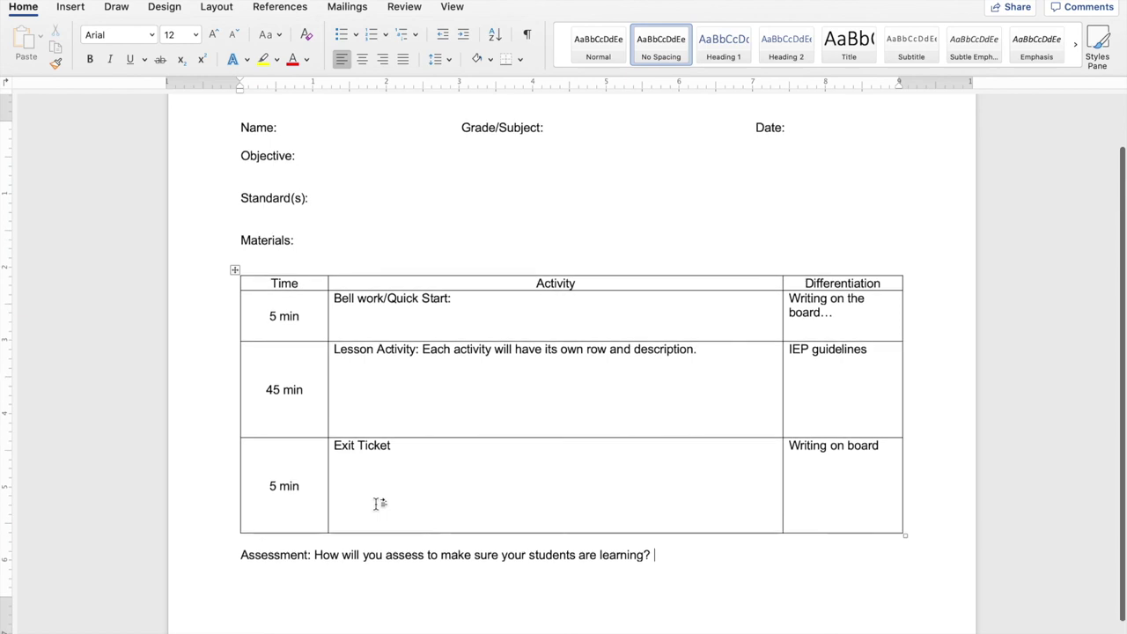
scroll(378, 503, down, 3)
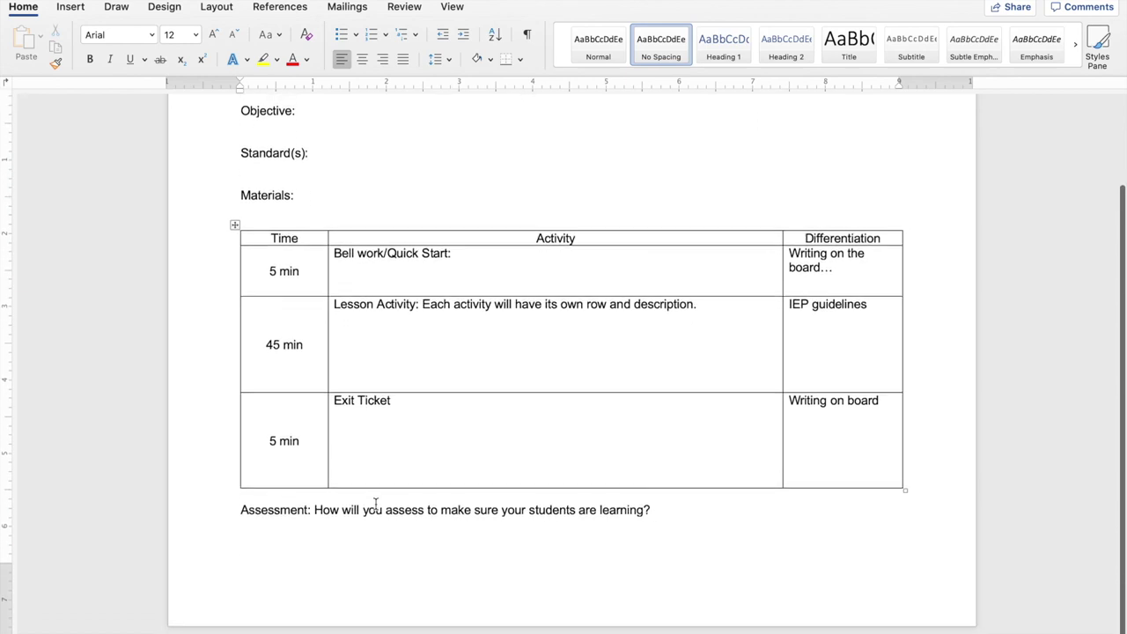
scroll(375, 504, up, 1)
scroll(375, 503, up, 3)
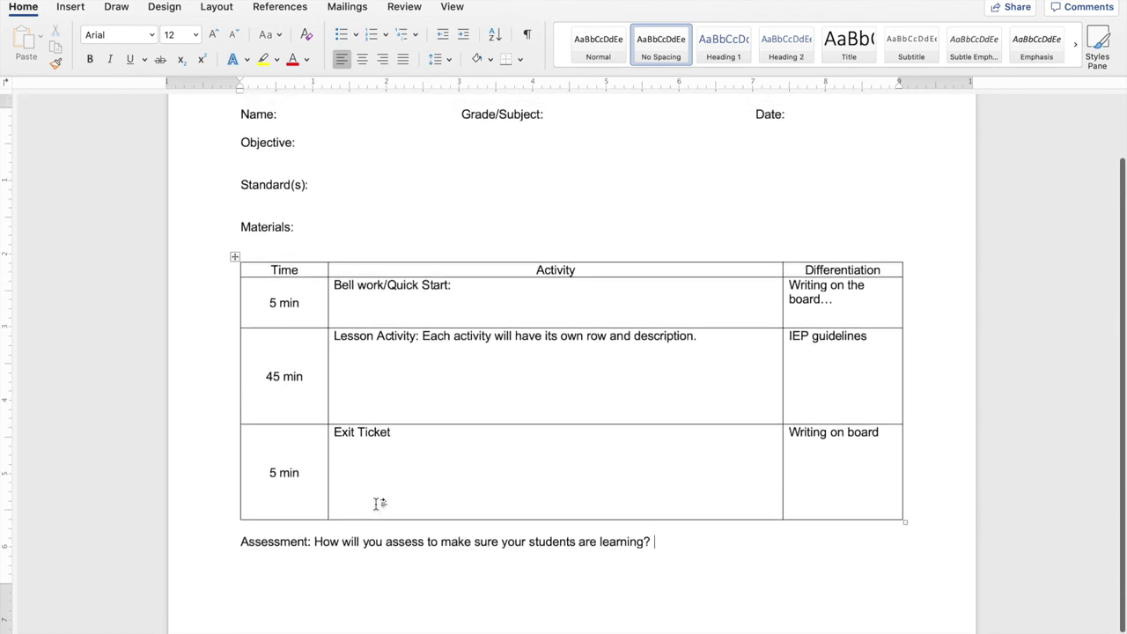
scroll(379, 504, up, 4)
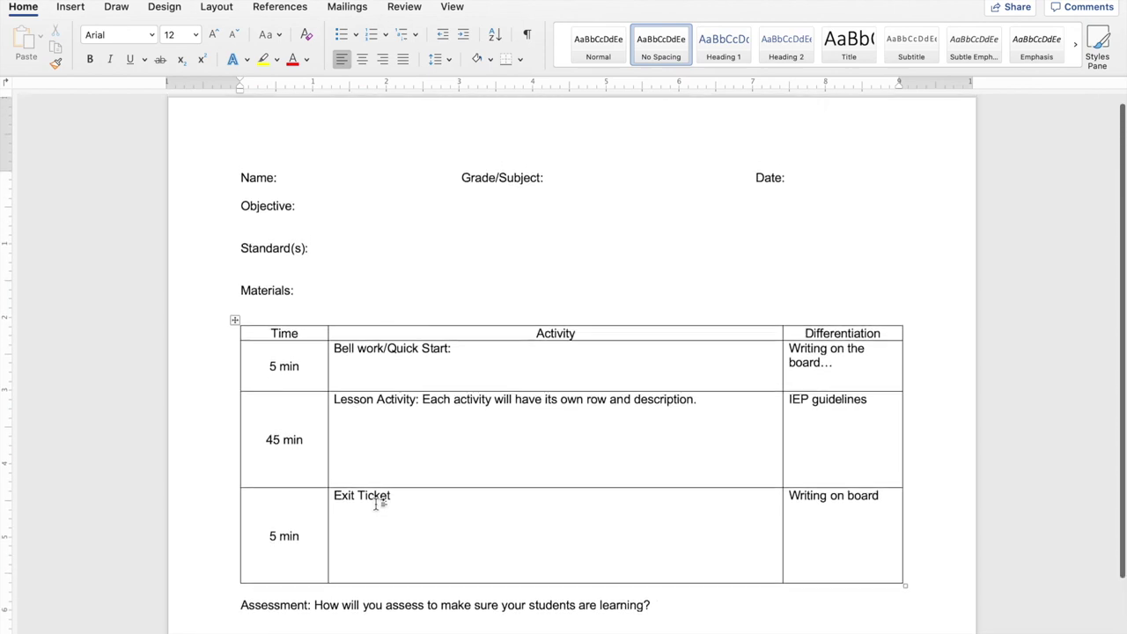
scroll(378, 504, down, 1)
scroll(379, 504, down, 2)
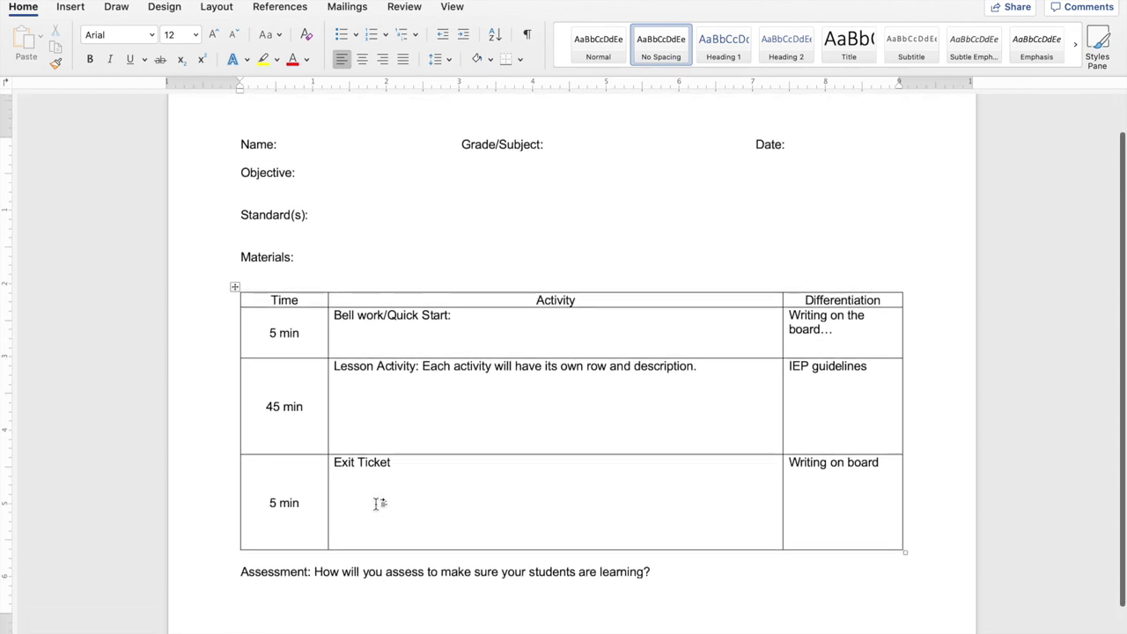